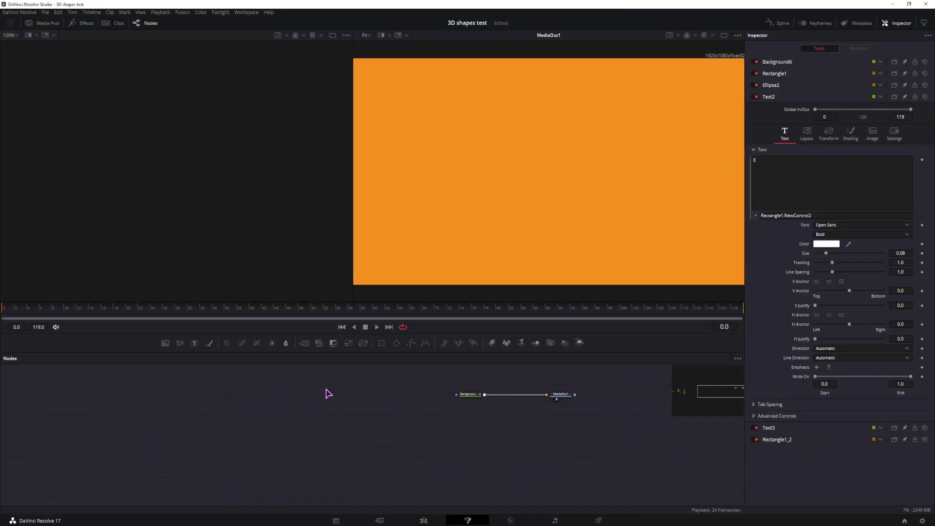
Open the DaVinci Resolve Reference Manual and search it for "edit control".
{"action": "left_click", "coordinate": [271, 12]}
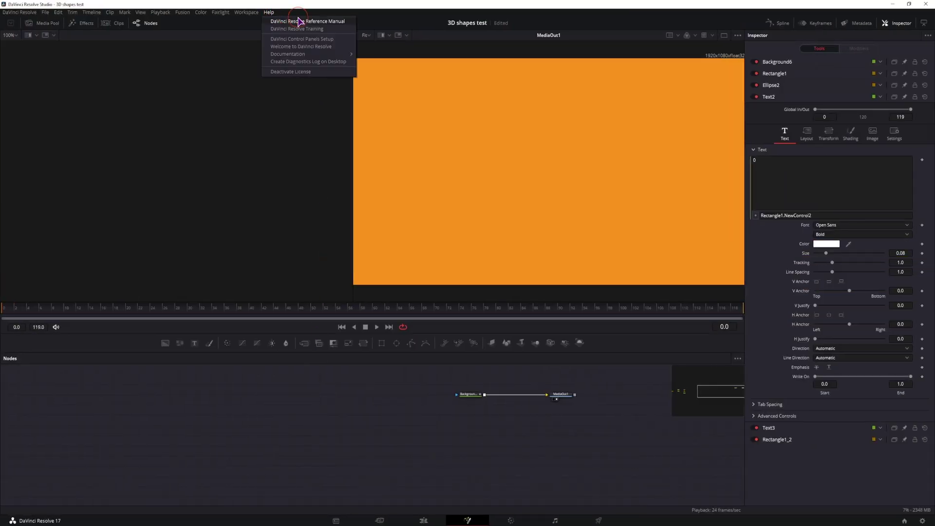
{"action": "left_click", "coordinate": [290, 21]}
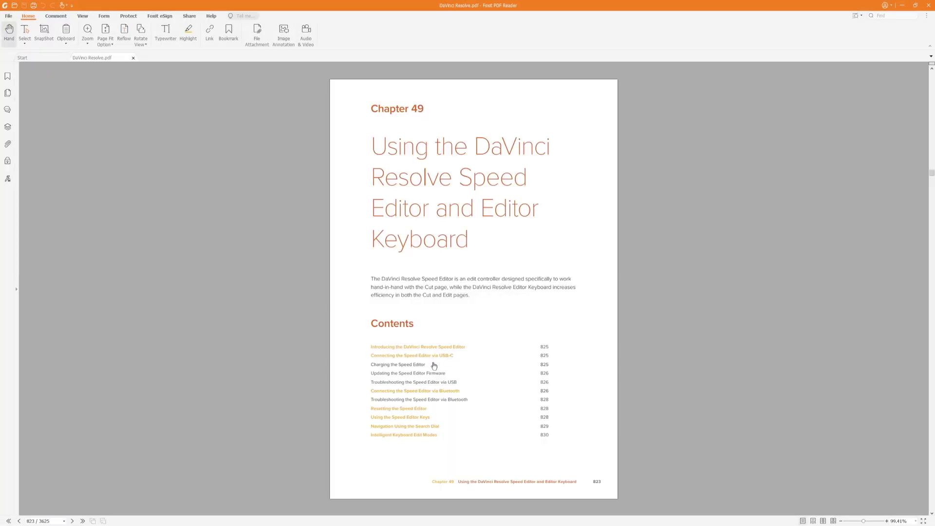
{"action": "left_click", "coordinate": [887, 14]}
{"action": "type", "text": "edit control"}
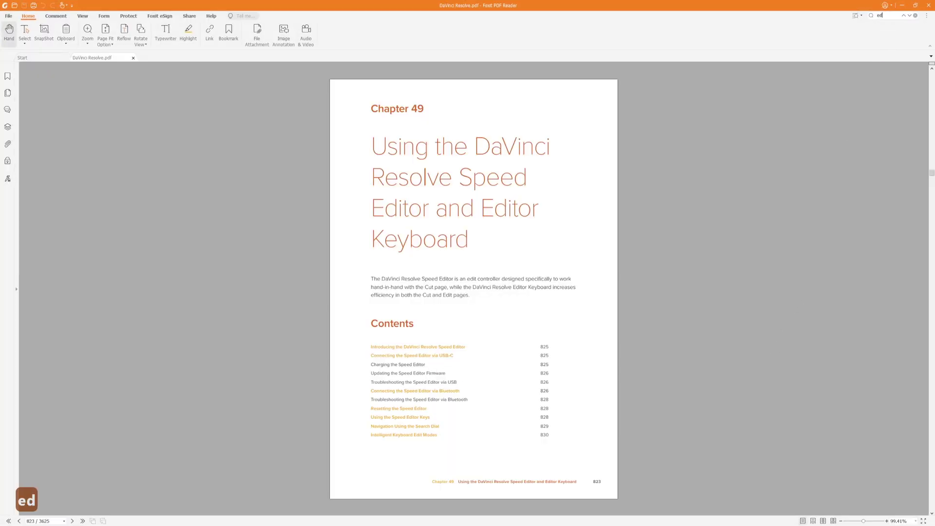
{"action": "key", "text": "Return"}
{"action": "key", "text": "Return"}
{"action": "key", "text": "Return"}
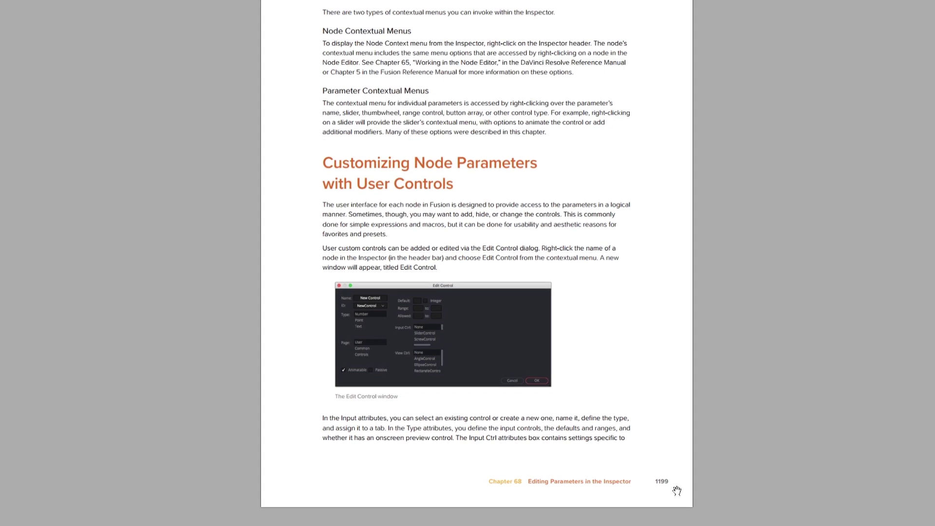
Read the "Customizing Node Parameters with User Controls" section on pages 1199 to 1201 and return to DaVinci Resolve.
{"action": "left_click", "coordinate": [679, 491]}
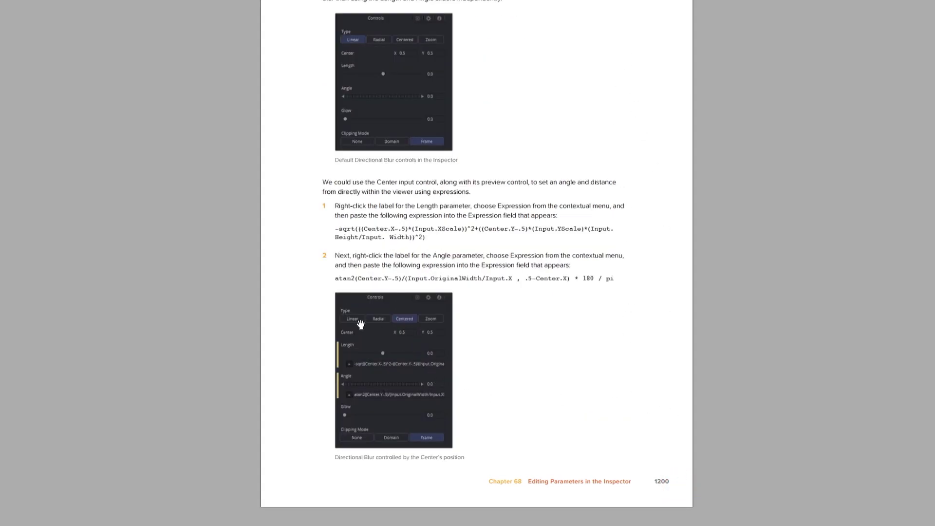
{"action": "left_click", "coordinate": [670, 369]}
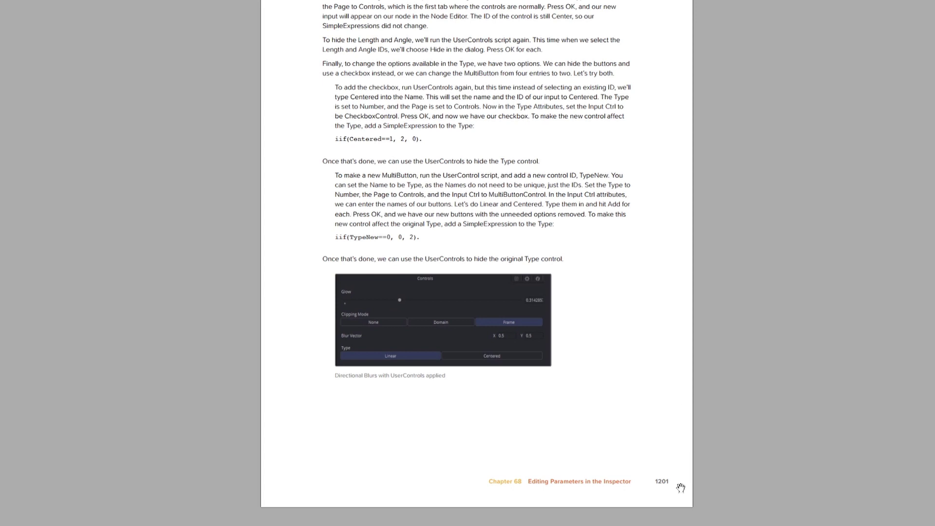
{"action": "key", "text": "Escape"}
{"action": "key", "text": "alt+Tab"}
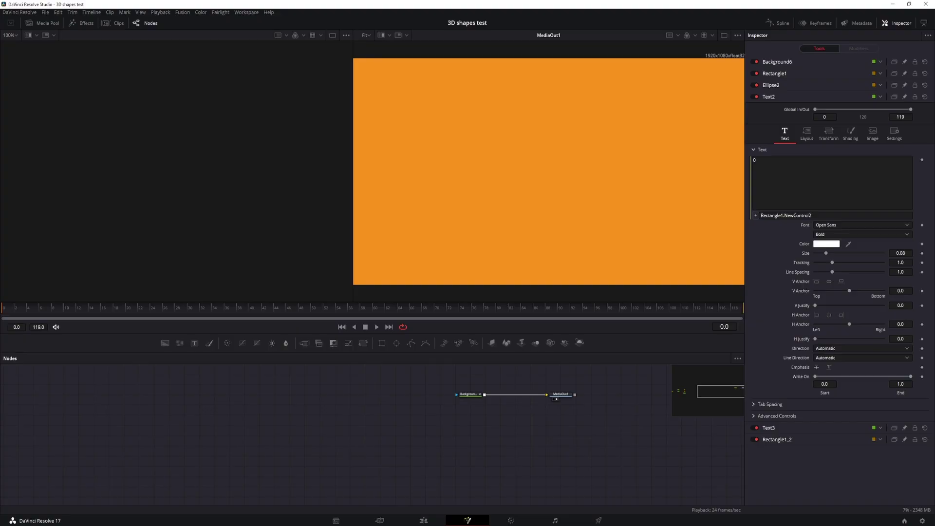
Add a second, unconnected Background node below the existing one and collapse its Background color settings.
{"action": "left_click", "coordinate": [608, 442]}
{"action": "left_click", "coordinate": [471, 395]}
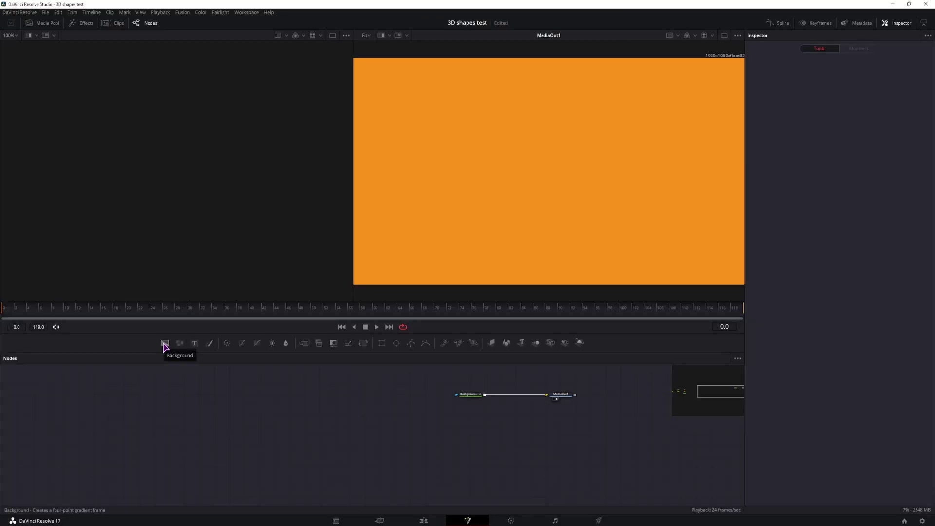
{"action": "left_click_drag", "start_coordinate": [165, 343], "coordinate": [434, 448]}
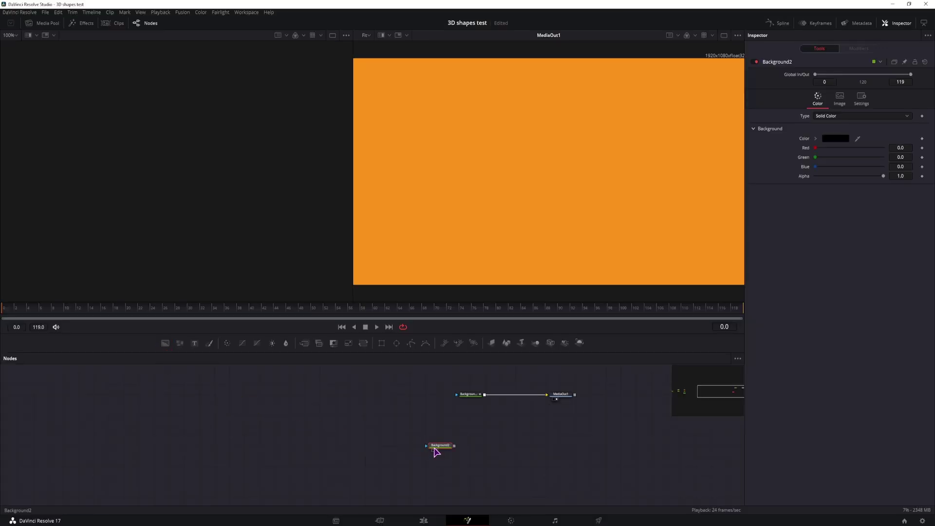
{"action": "left_click", "coordinate": [812, 130]}
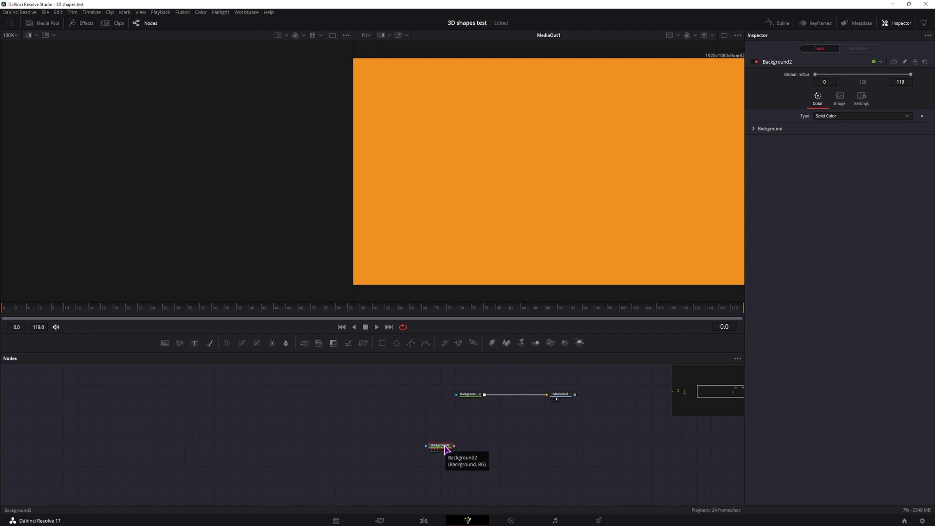
Open the Edit Control dialog for the new Background node.
{"action": "right_click", "coordinate": [444, 449]}
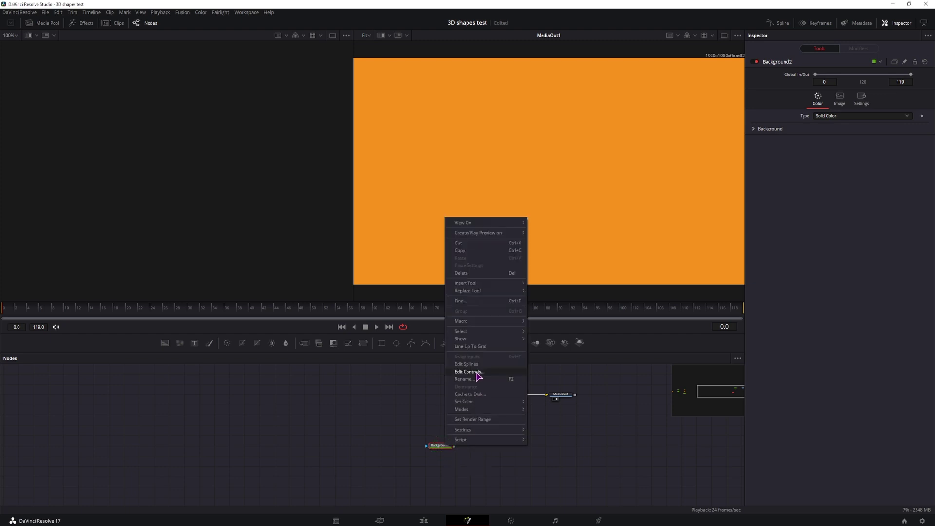
{"action": "left_click", "coordinate": [442, 447]}
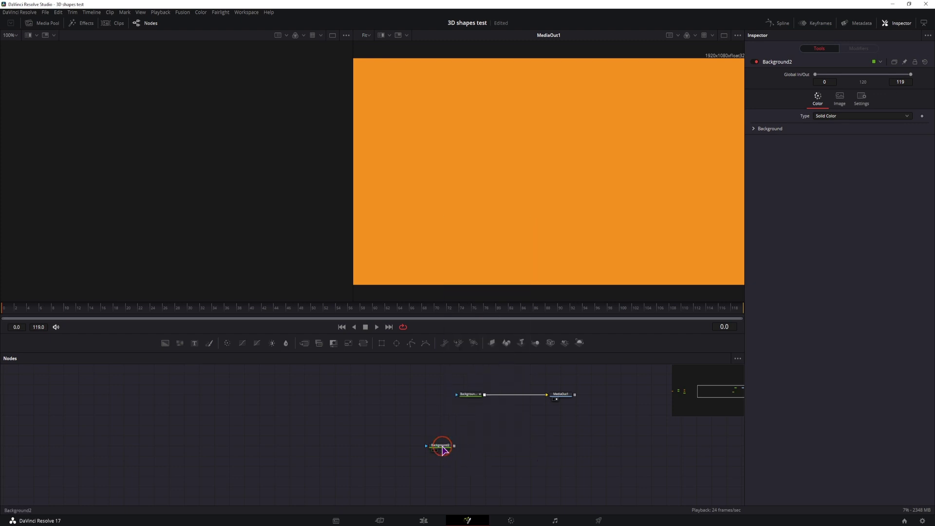
{"action": "left_click", "coordinate": [496, 451]}
{"action": "left_click", "coordinate": [435, 446]}
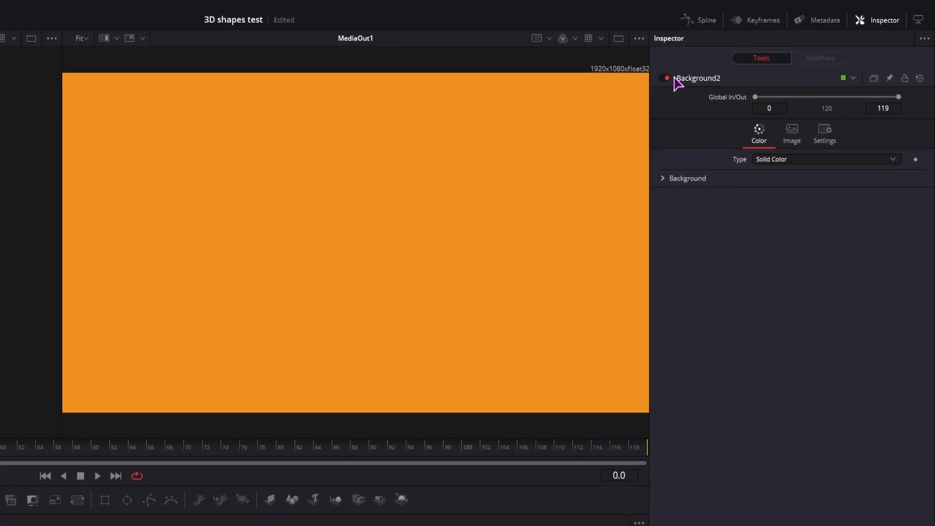
{"action": "right_click", "coordinate": [701, 81]}
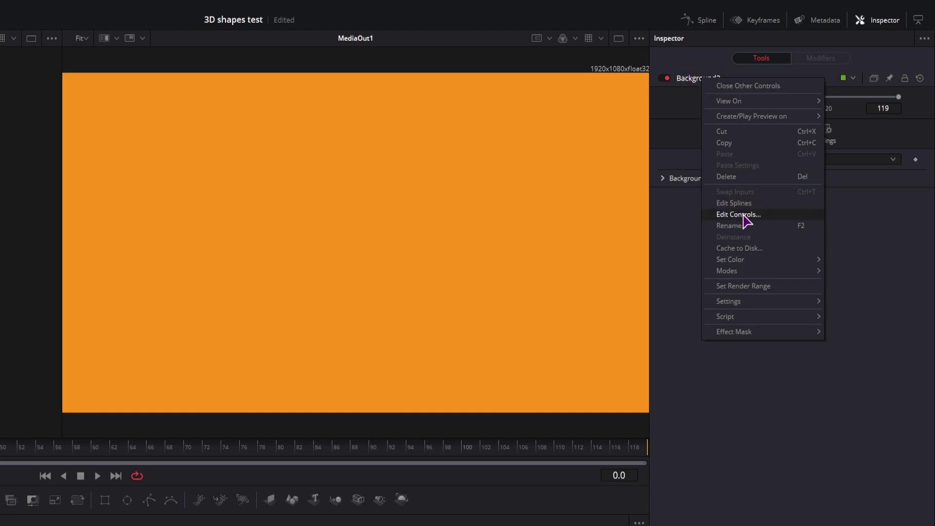
{"action": "left_click", "coordinate": [765, 216]}
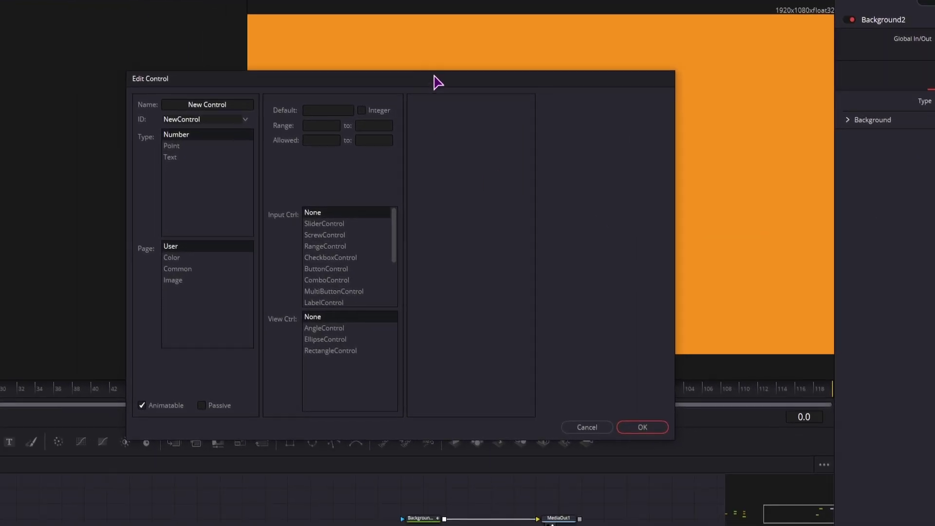
{"action": "left_click_drag", "start_coordinate": [444, 87], "coordinate": [392, 138]}
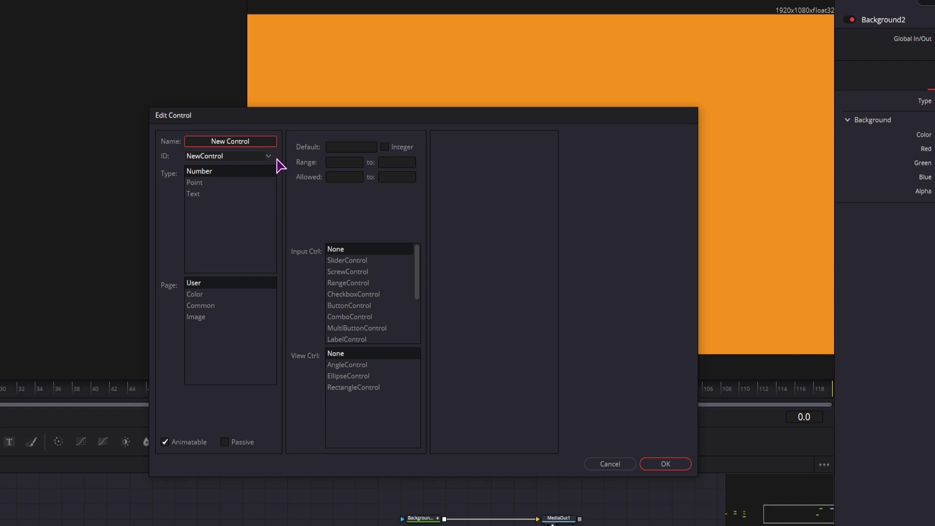
Examine the list of existing control IDs available for the Background node.
{"action": "left_click", "coordinate": [269, 157]}
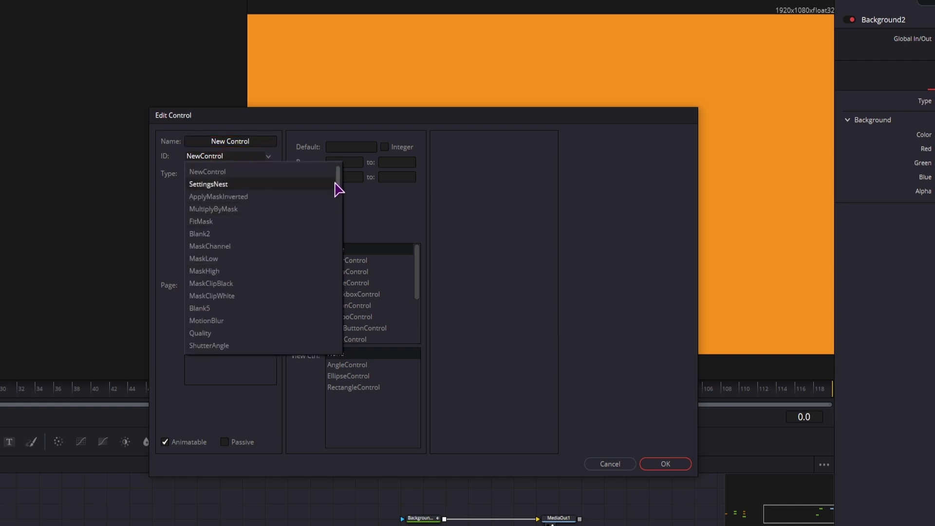
{"action": "left_click_drag", "start_coordinate": [338, 189], "coordinate": [351, 129]}
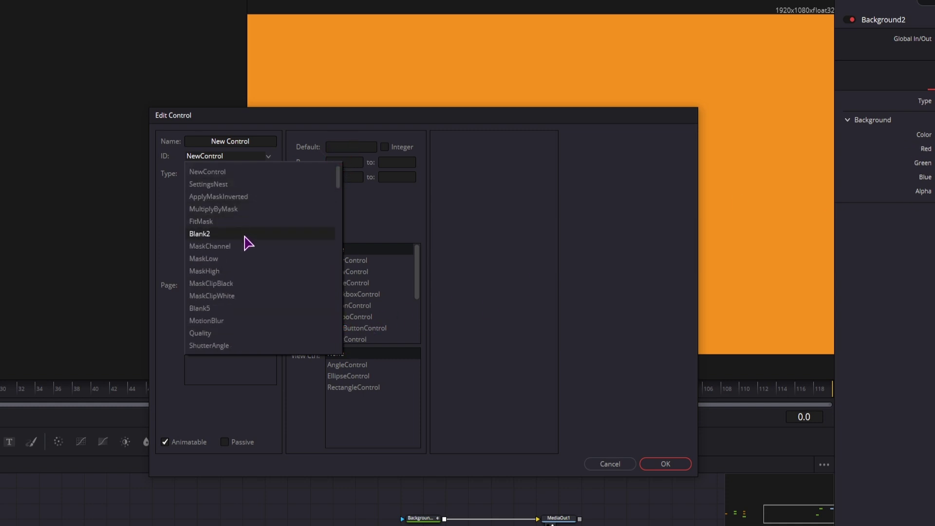
{"action": "scroll", "coordinate": [248, 242], "scroll_direction": "down", "scroll_amount": 10}
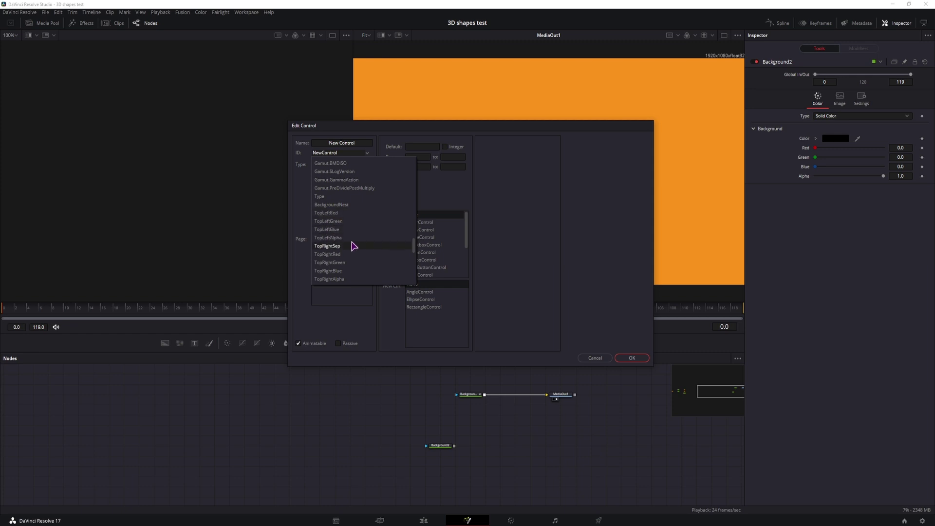
{"action": "scroll", "coordinate": [341, 238], "scroll_direction": "down", "scroll_amount": 1}
{"action": "scroll", "coordinate": [341, 241], "scroll_direction": "down", "scroll_amount": 5}
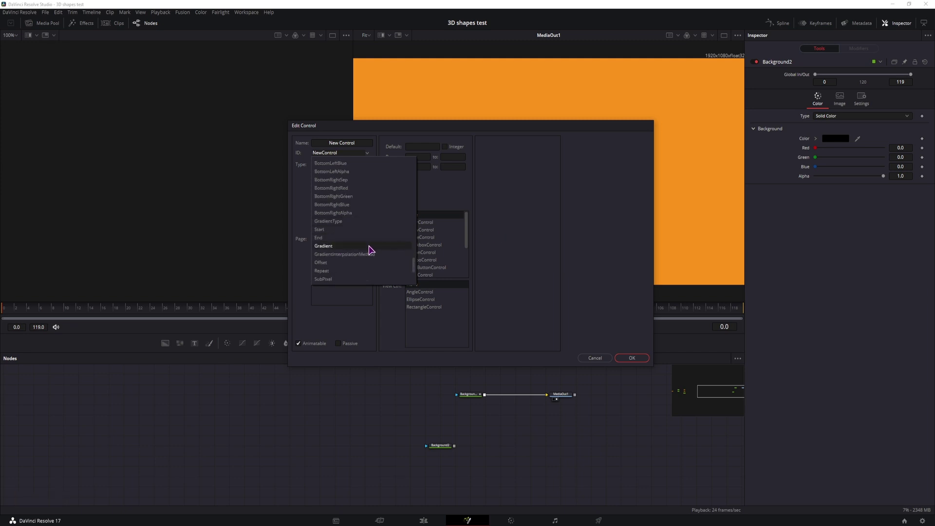
{"action": "scroll", "coordinate": [365, 251], "scroll_direction": "down", "scroll_amount": 2}
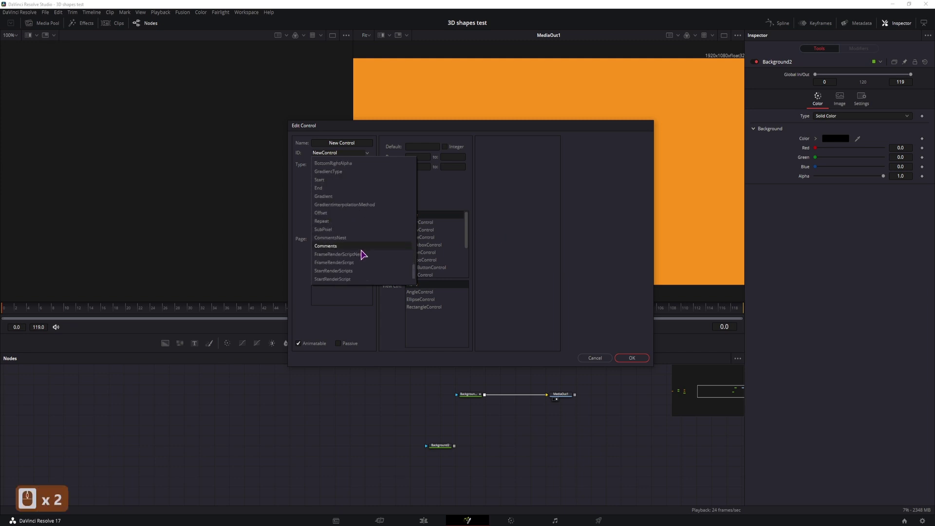
{"action": "left_click", "coordinate": [848, 115]}
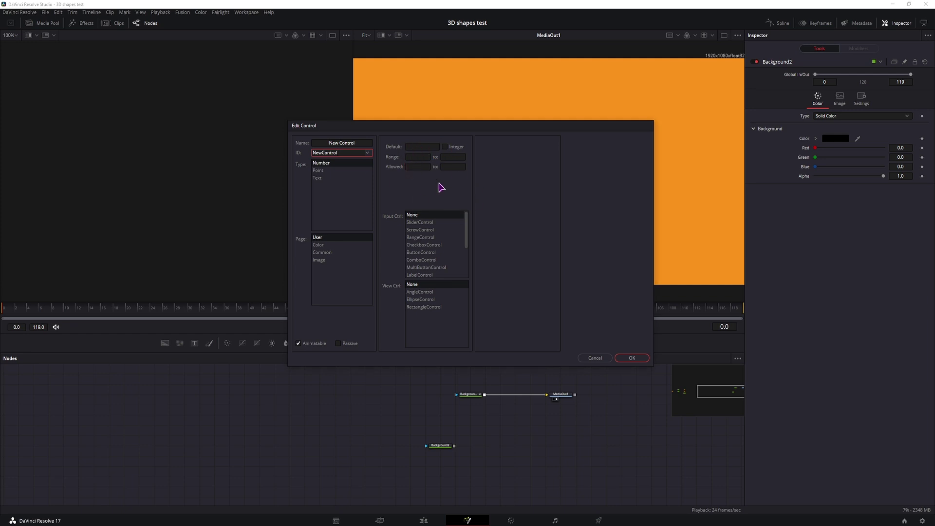
{"action": "left_click", "coordinate": [905, 116]}
{"action": "left_click", "coordinate": [801, 151]}
{"action": "left_click", "coordinate": [818, 197]}
{"action": "left_click", "coordinate": [806, 180]}
{"action": "left_click", "coordinate": [866, 176]}
{"action": "left_click", "coordinate": [821, 176]}
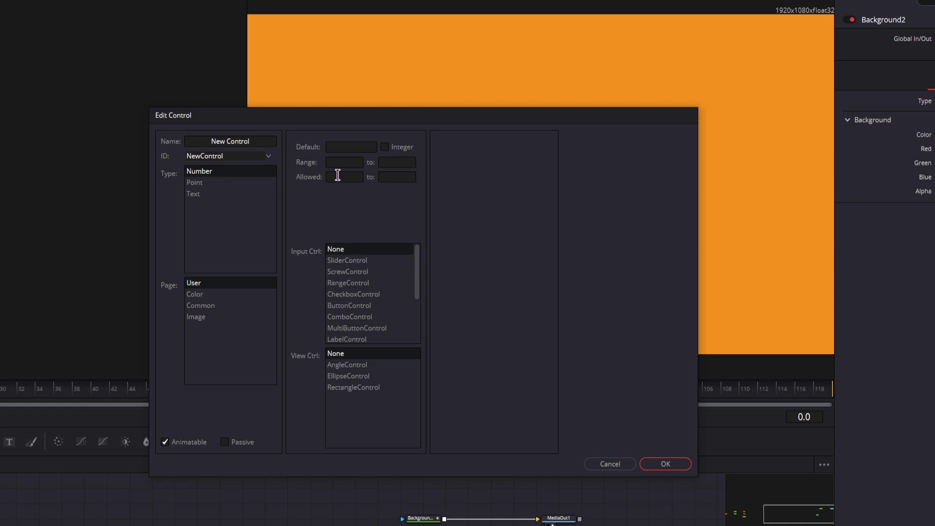
Preview the Point and Text control types and try the Common, Color and User pages for the new control.
{"action": "left_click", "coordinate": [224, 182]}
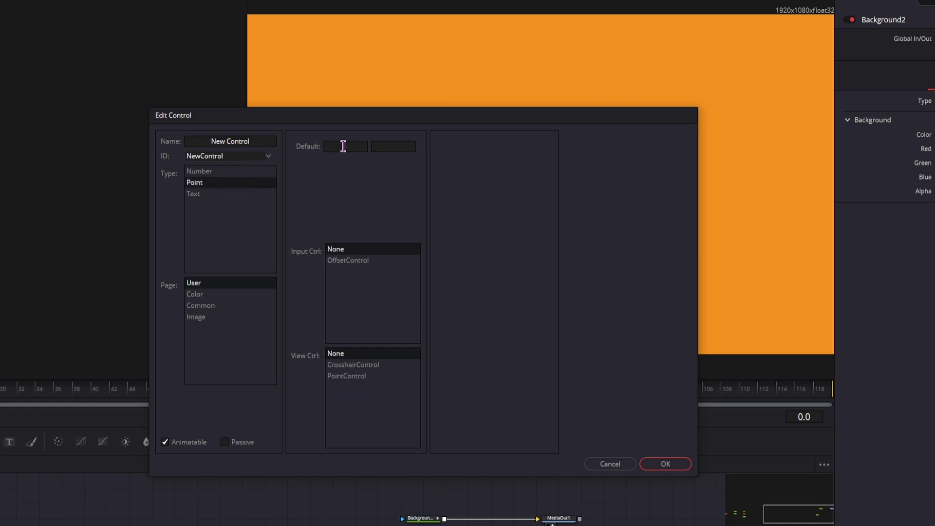
{"action": "left_click", "coordinate": [220, 194]}
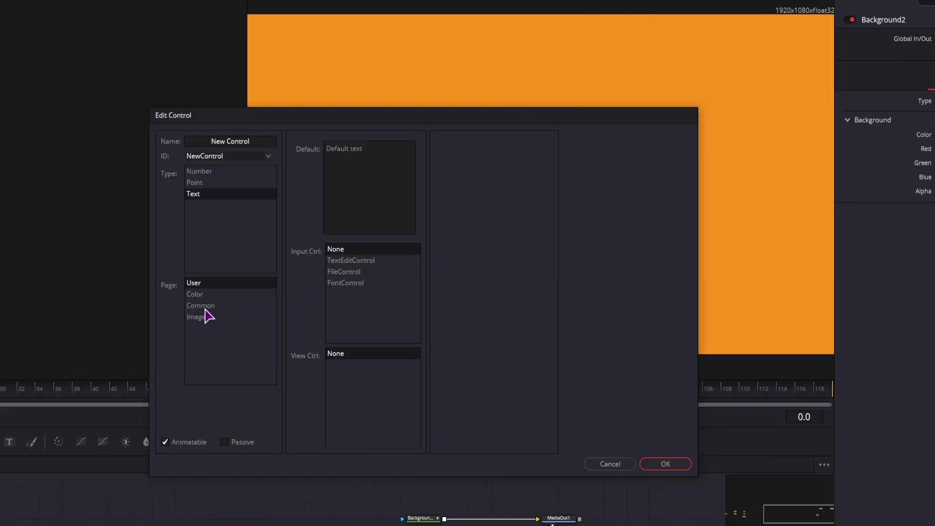
{"action": "left_click", "coordinate": [212, 306]}
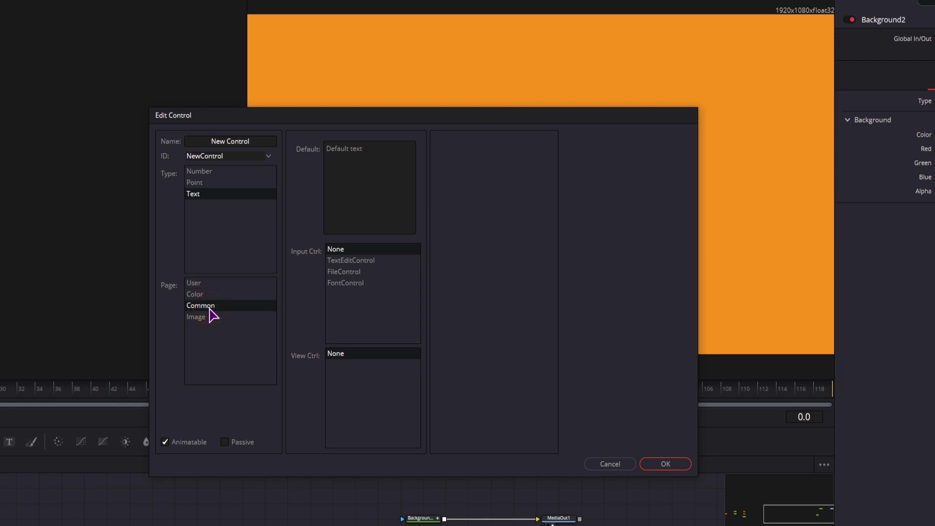
{"action": "left_click", "coordinate": [205, 294]}
{"action": "left_click", "coordinate": [202, 283]}
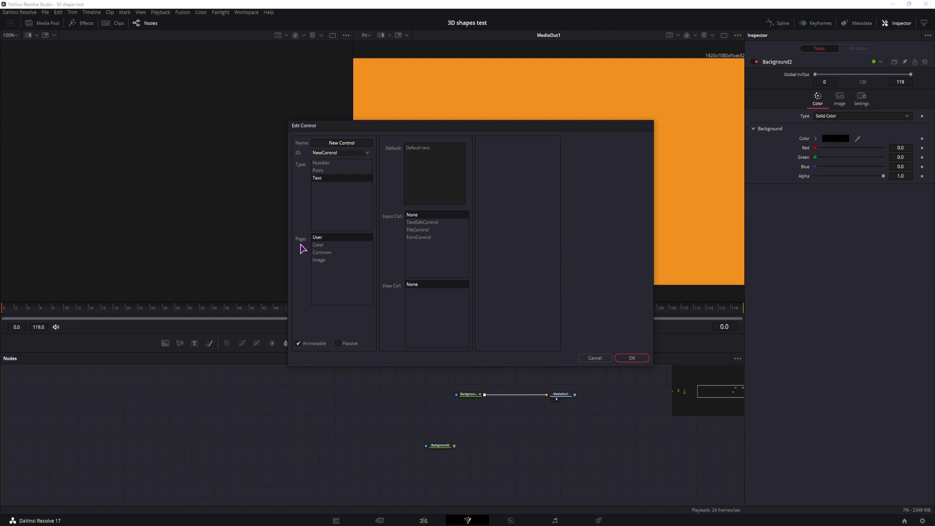
{"action": "left_click", "coordinate": [321, 244]}
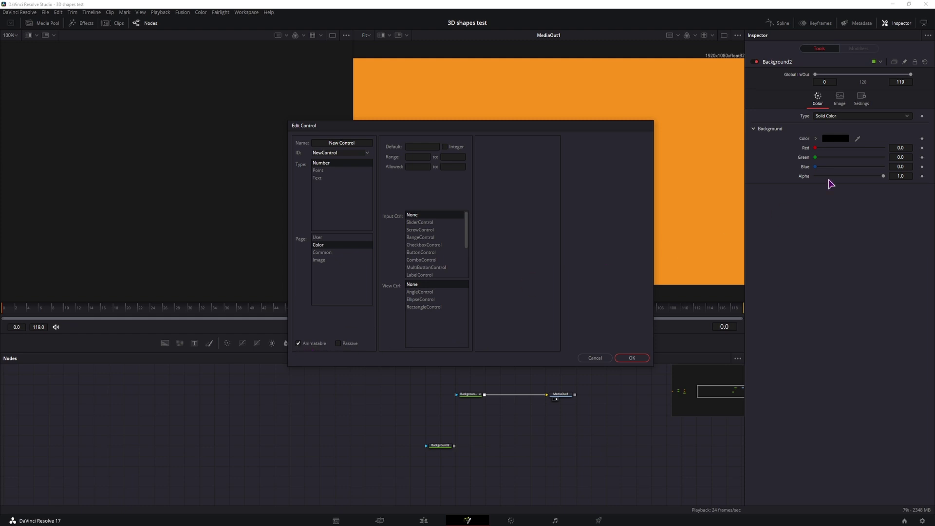
Load the Background node's existing Type control by its ID, with Number as its control type.
{"action": "left_click", "coordinate": [366, 152]}
{"action": "left_click_drag", "start_coordinate": [413, 167], "coordinate": [414, 244]}
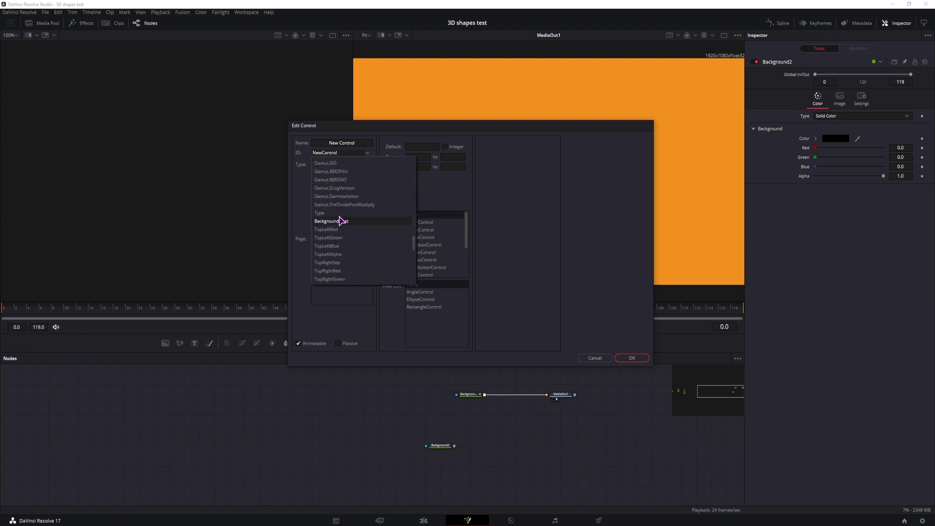
{"action": "left_click", "coordinate": [336, 213]}
{"action": "left_click", "coordinate": [331, 165]}
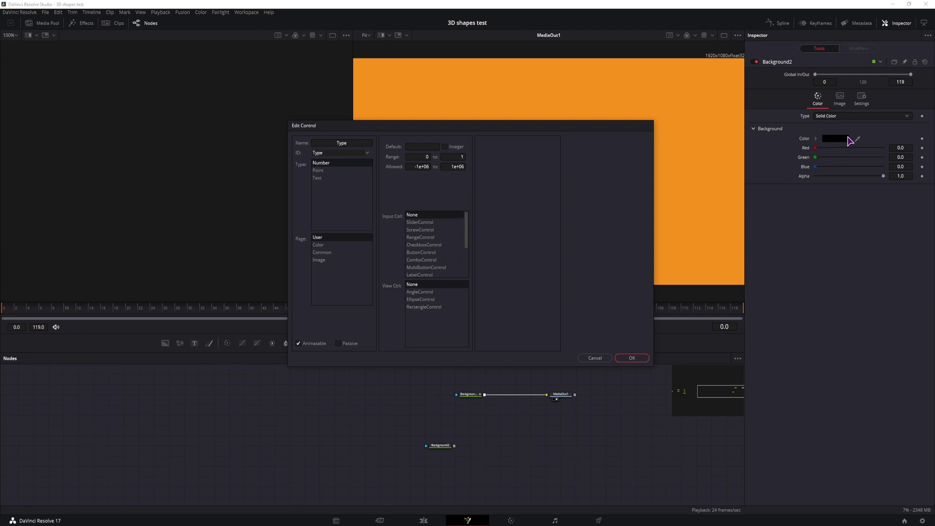
Preview MultiButtonControl as the Type control's input and examine its list of items.
{"action": "left_click", "coordinate": [414, 267]}
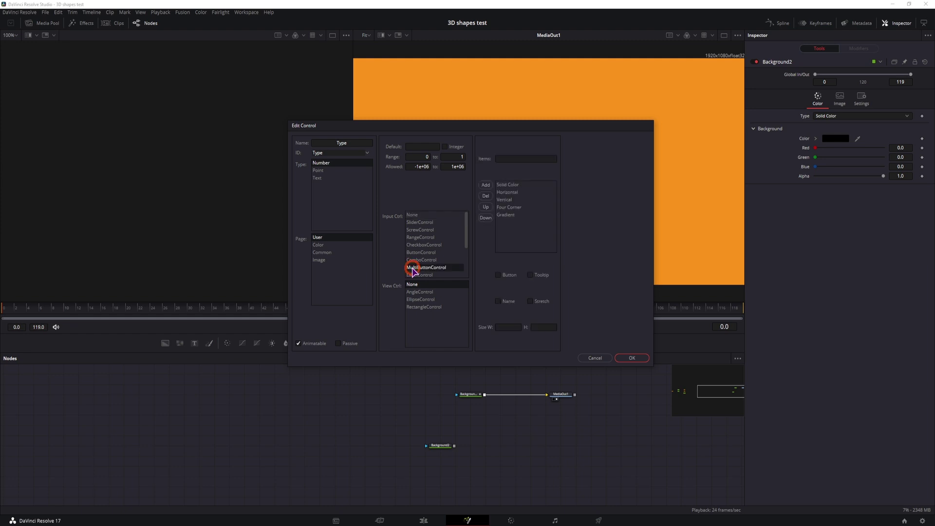
{"action": "left_click", "coordinate": [506, 202]}
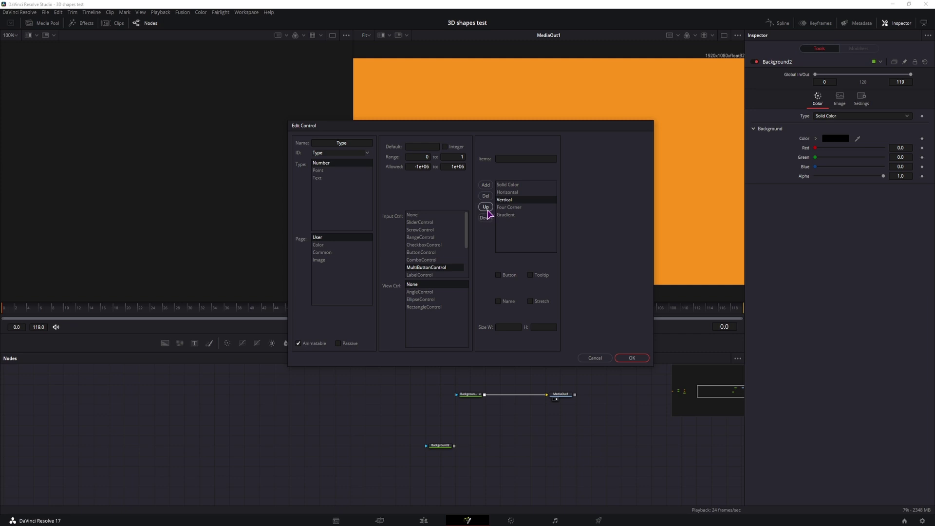
{"action": "left_click", "coordinate": [518, 223]}
{"action": "left_click", "coordinate": [518, 186]}
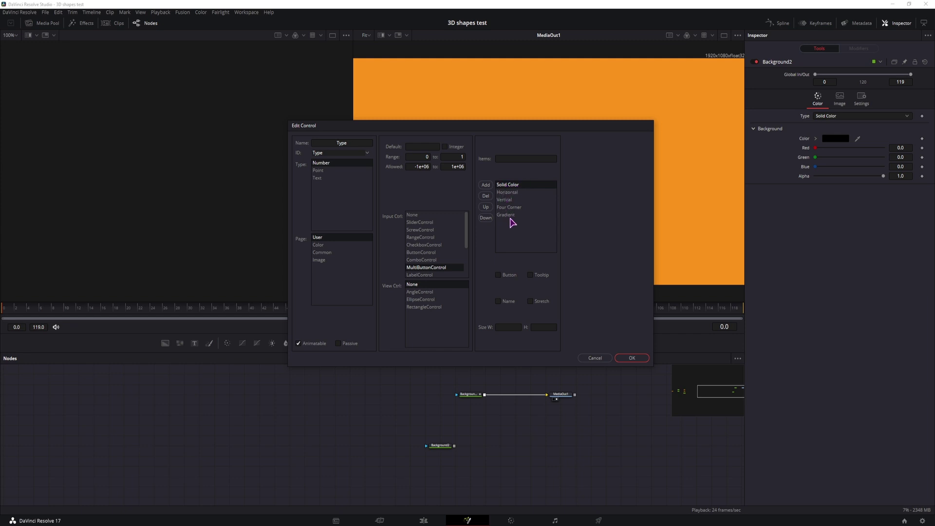
{"action": "left_click", "coordinate": [526, 228]}
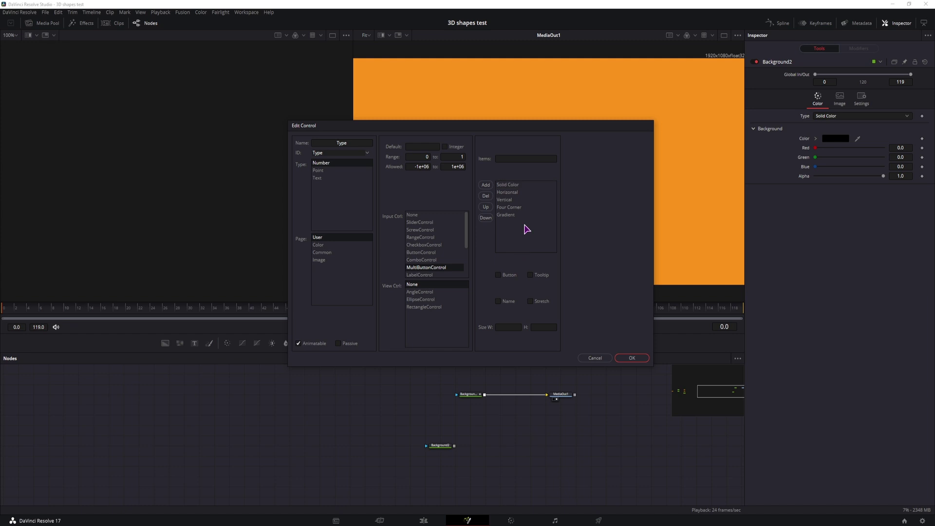
Change the Type control to a ButtonControl named Button and apply the edit.
{"action": "left_click", "coordinate": [428, 252]}
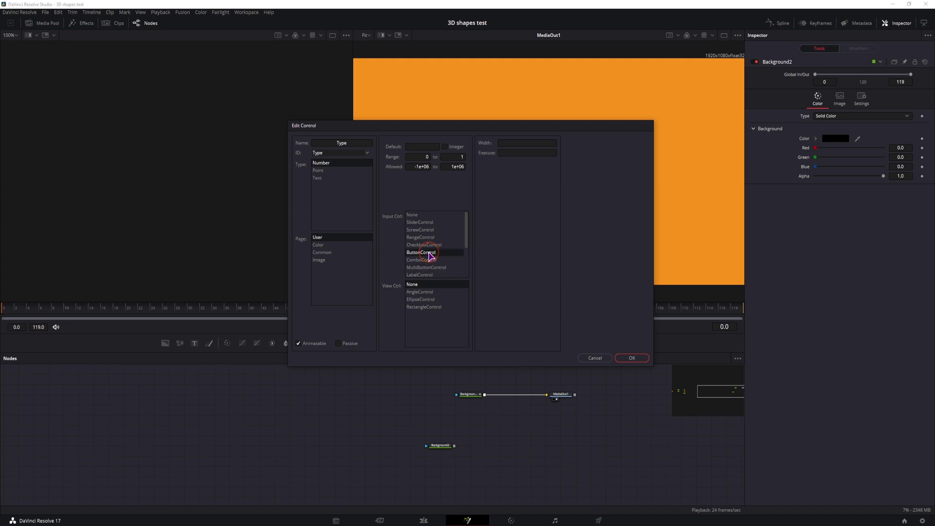
{"action": "double_click", "coordinate": [359, 144]}
{"action": "type", "text": "Button"}
{"action": "left_click", "coordinate": [632, 358]}
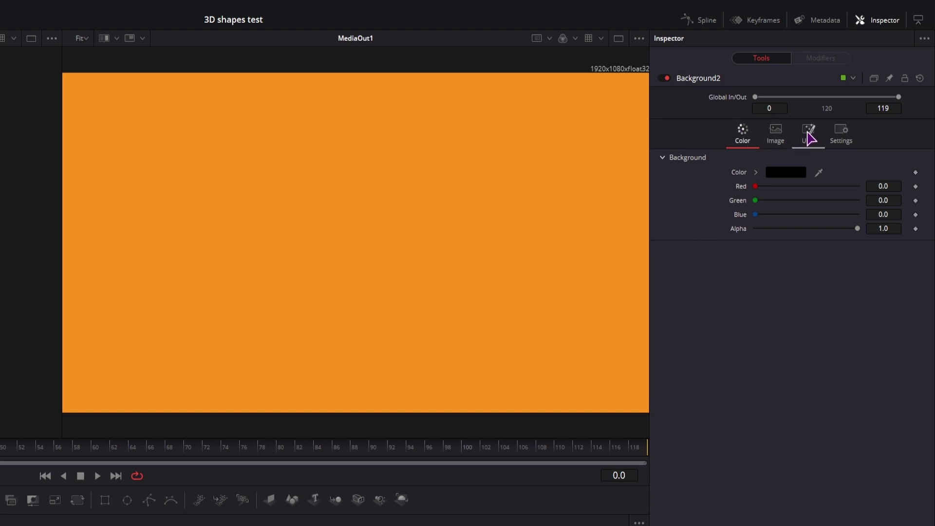
Try the new Button control on the Background2 node's User page, and return to the Color page.
{"action": "left_click", "coordinate": [808, 137]}
{"action": "left_click", "coordinate": [805, 160]}
{"action": "left_click", "coordinate": [785, 193]}
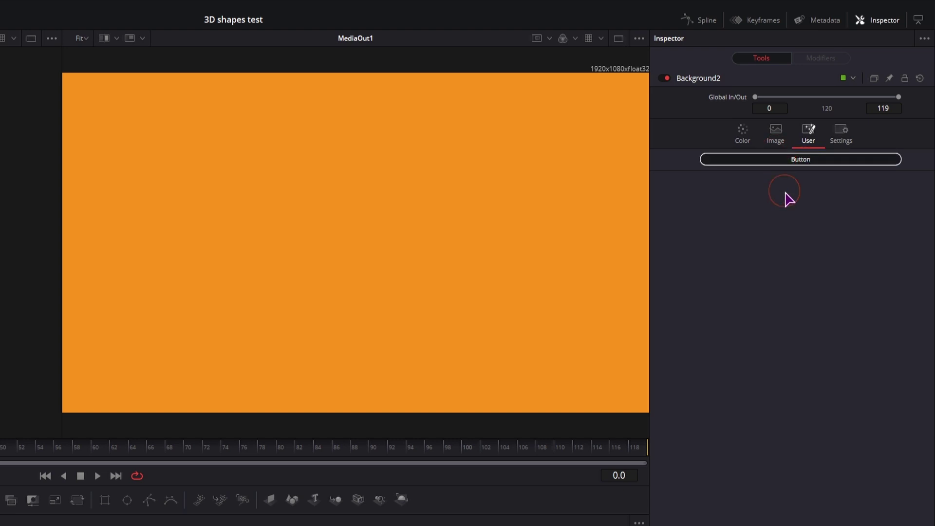
{"action": "left_click", "coordinate": [808, 161]}
{"action": "left_click", "coordinate": [788, 202]}
{"action": "left_click", "coordinate": [739, 131]}
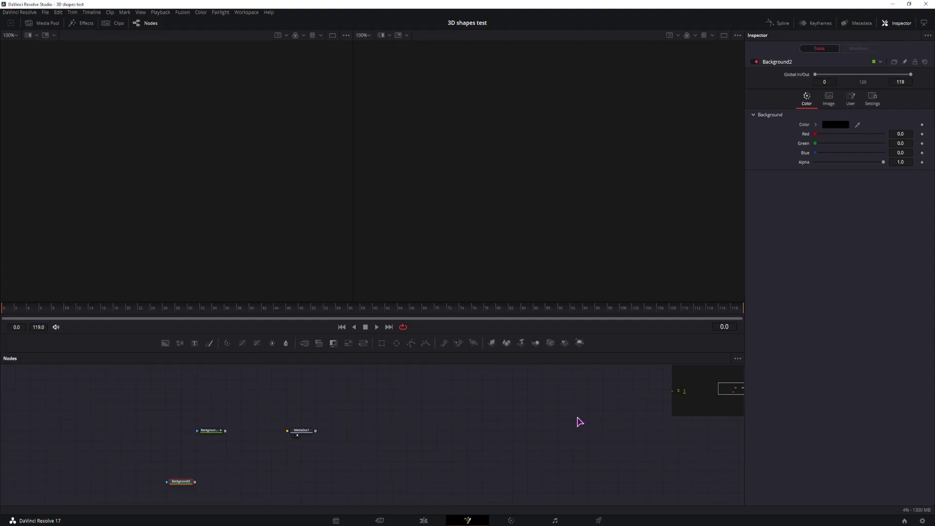
Reopen the Edit Control dialog for the Background2 node and browse its existing control IDs.
{"action": "right_click", "coordinate": [777, 62]}
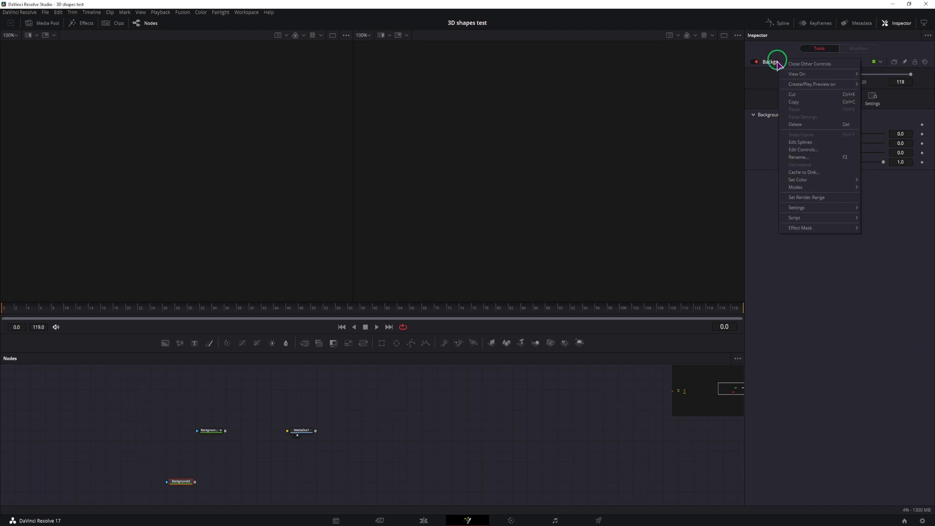
{"action": "left_click", "coordinate": [811, 150]}
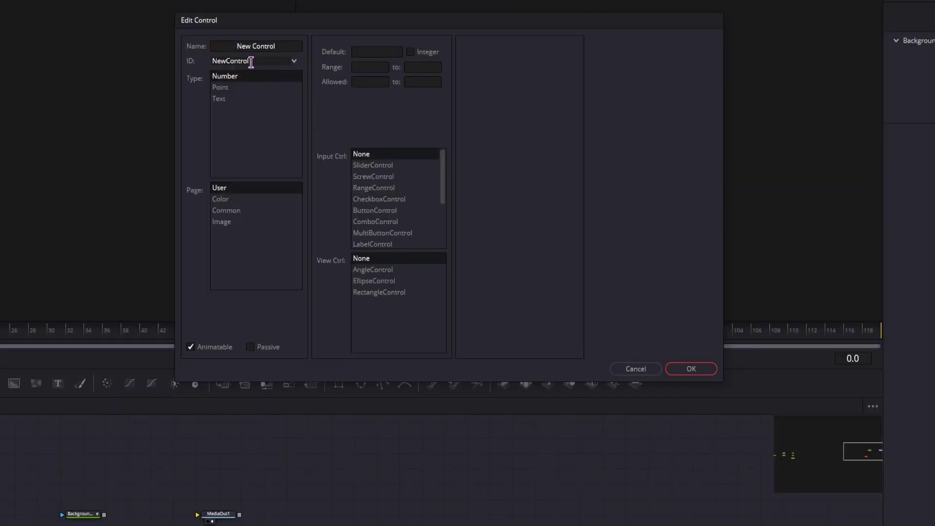
{"action": "left_click", "coordinate": [298, 46]}
{"action": "left_click", "coordinate": [295, 60]}
{"action": "left_click_drag", "start_coordinate": [363, 83], "coordinate": [377, 186]}
{"action": "left_click", "coordinate": [297, 61]}
{"action": "left_click", "coordinate": [261, 61]}
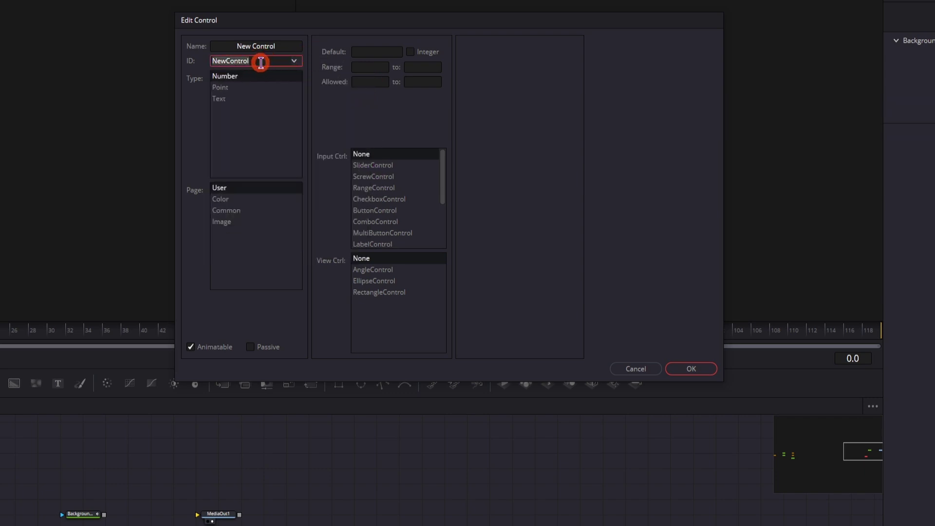
Load the control with the ID Type, place it on the Color page, and apply the edit.
{"action": "key", "text": "ctrl+a"}
{"action": "type", "text": "T"}
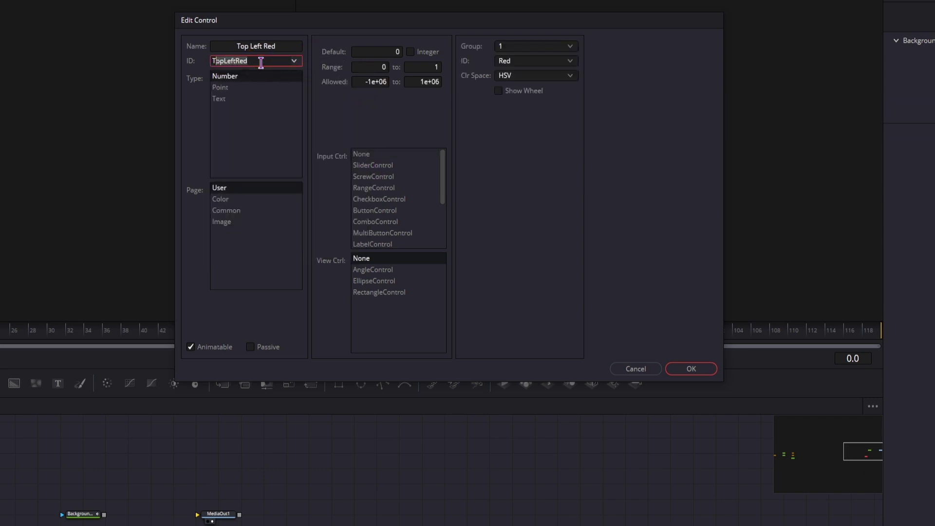
{"action": "type", "text": "yp"}
{"action": "key", "text": "Return"}
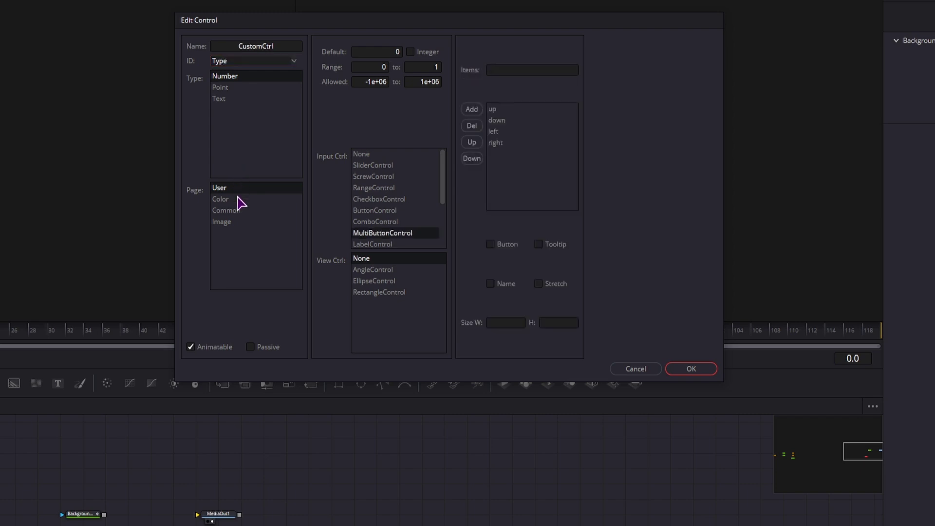
{"action": "left_click", "coordinate": [228, 201]}
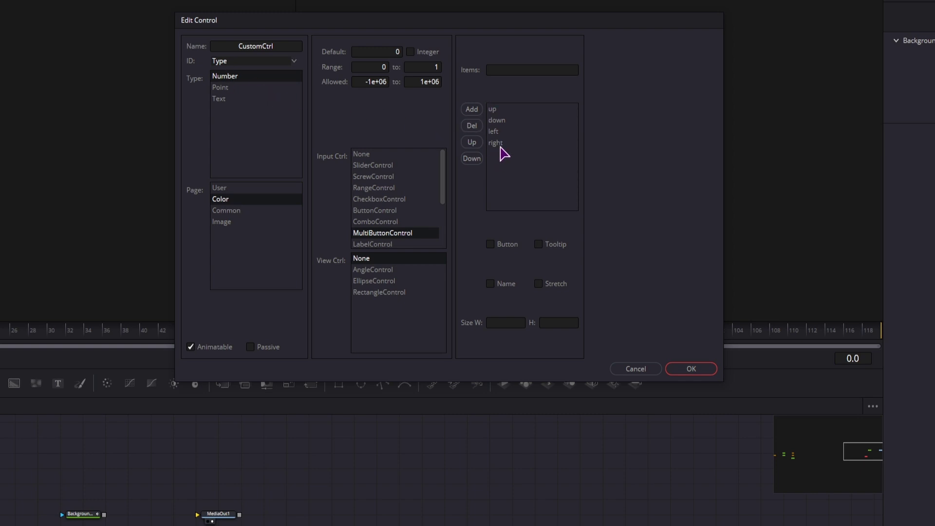
{"action": "left_click", "coordinate": [696, 373]}
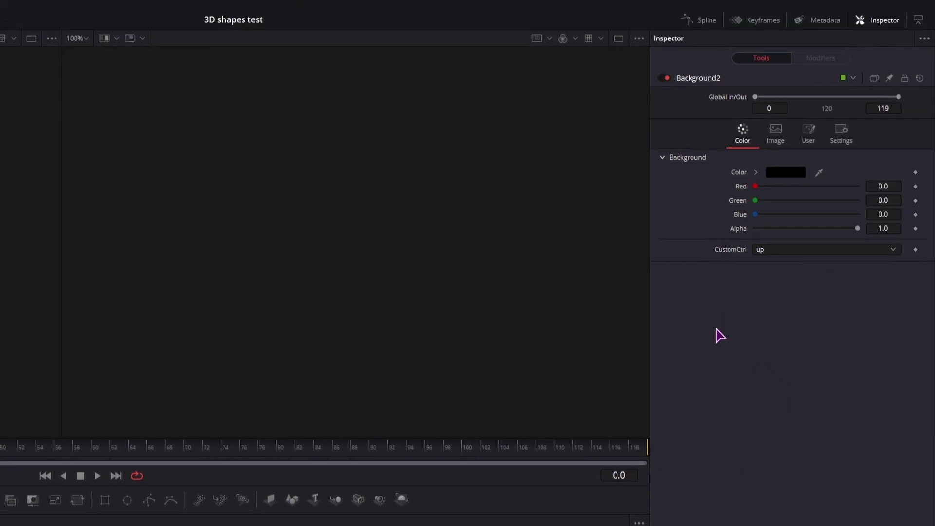
Add an expression to the Background's Alpha and link it to the CustomCtrl control.
{"action": "left_click", "coordinate": [885, 229]}
{"action": "type", "text": "0"}
{"action": "key", "text": "Return"}
{"action": "left_click", "coordinate": [746, 247]}
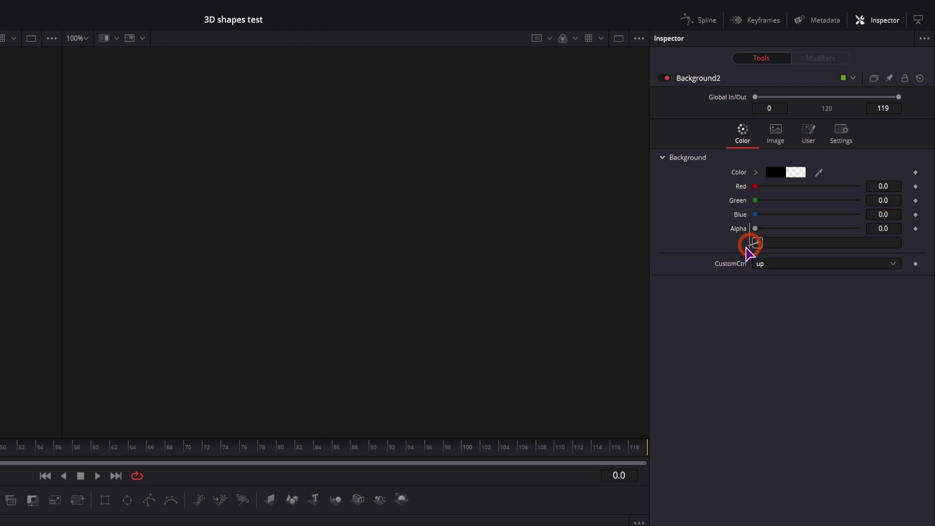
{"action": "left_click_drag", "start_coordinate": [745, 247], "coordinate": [730, 264]}
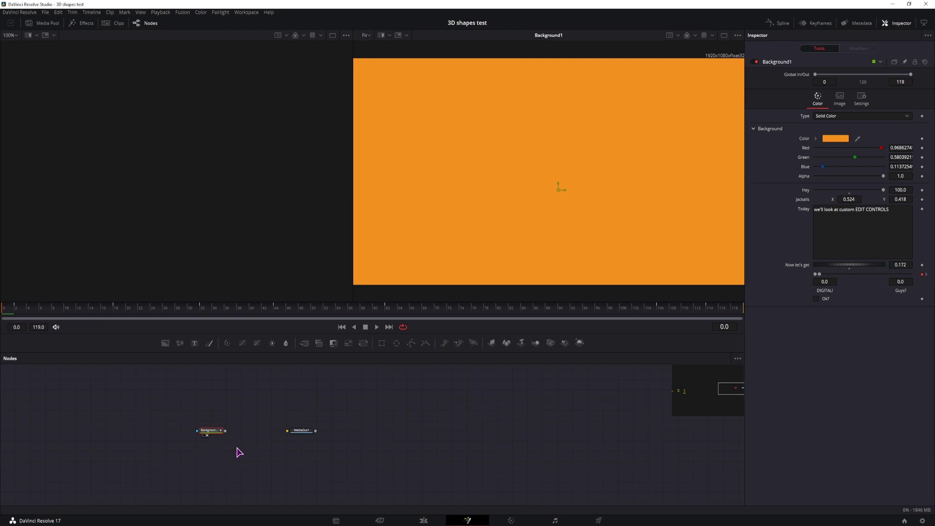
Open the Edit Control dialog for the Background1 node and make the new control a SliderControl.
{"action": "right_click", "coordinate": [776, 63]}
{"action": "left_click", "coordinate": [764, 180]}
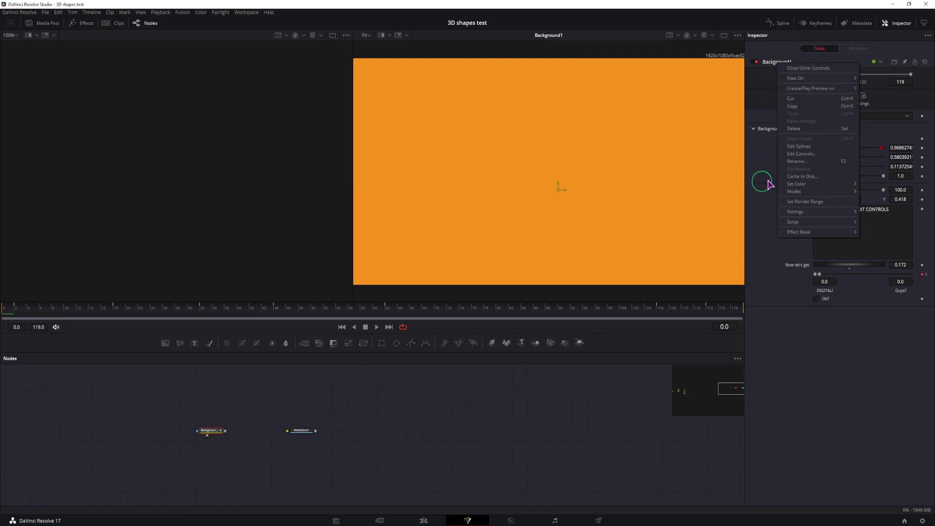
{"action": "left_click_drag", "start_coordinate": [476, 102], "coordinate": [529, 141]}
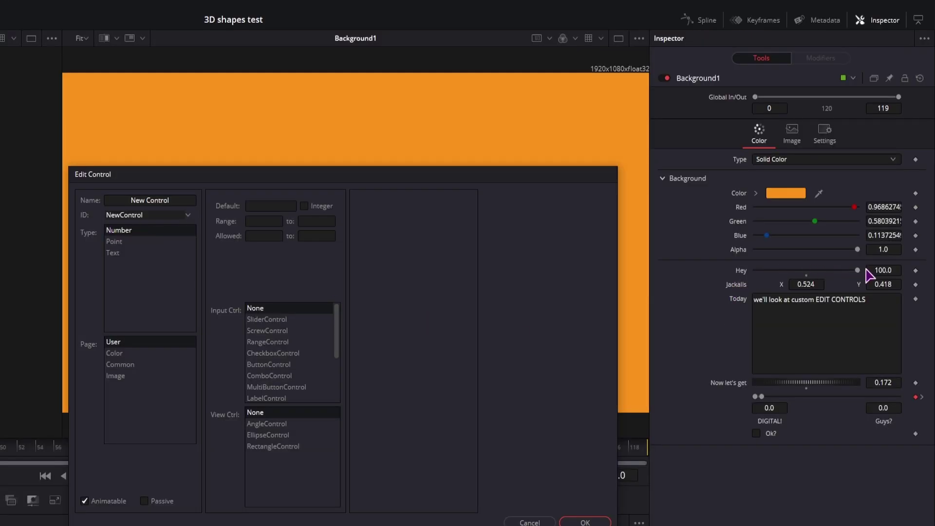
{"action": "left_click", "coordinate": [273, 319]}
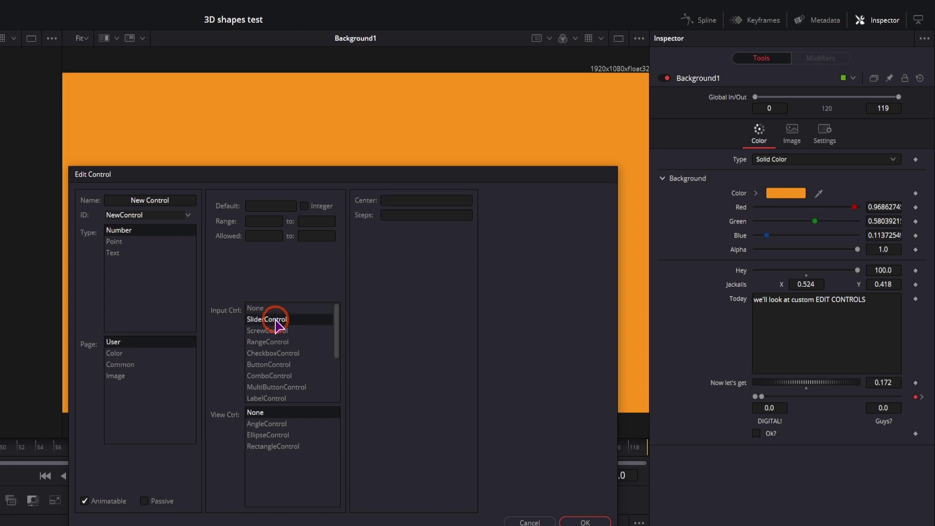
Set the new slider's range from -100 to 100 and restrict it to integer values.
{"action": "left_click", "coordinate": [273, 220]}
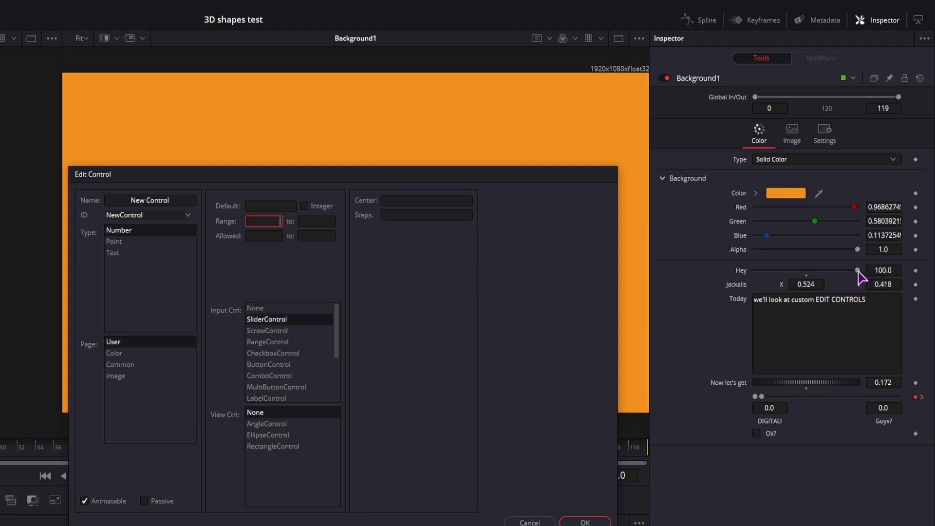
{"action": "type", "text": "-100"}
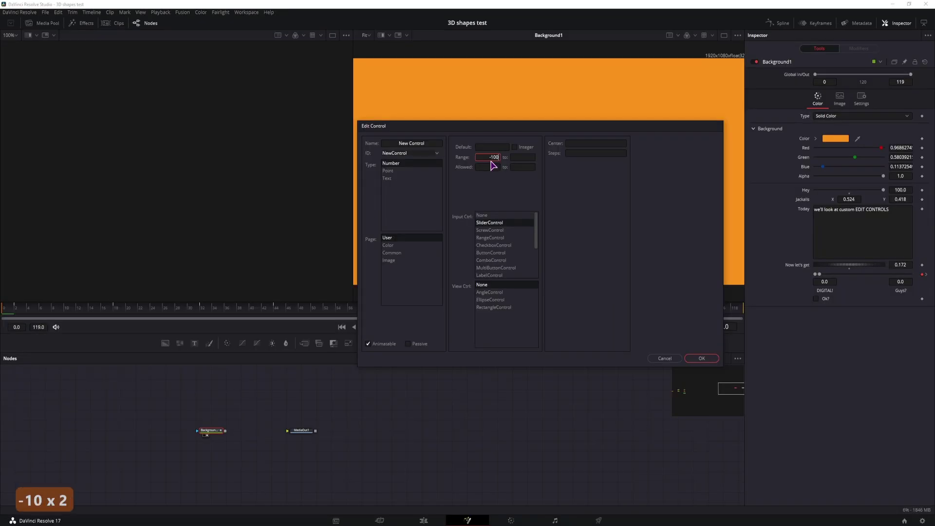
{"action": "left_click", "coordinate": [522, 157]}
{"action": "type", "text": "100"}
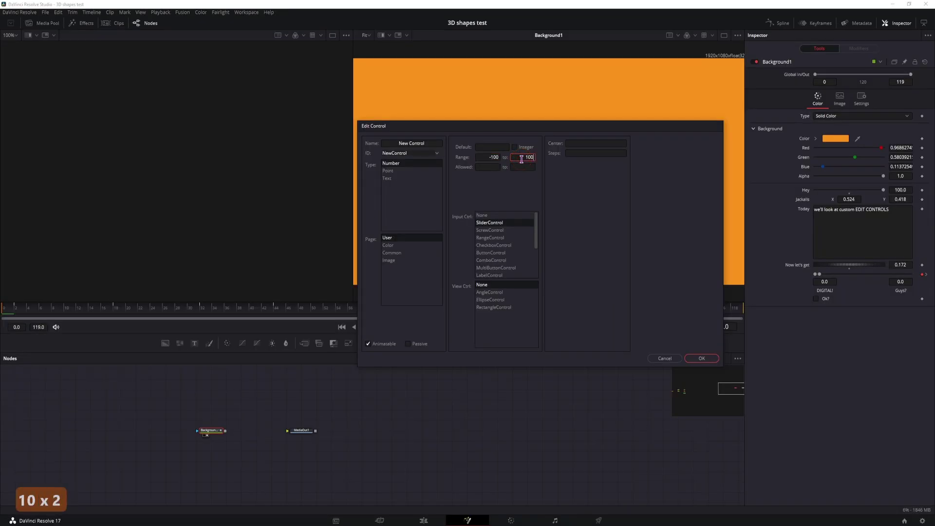
{"action": "left_click", "coordinate": [515, 148]}
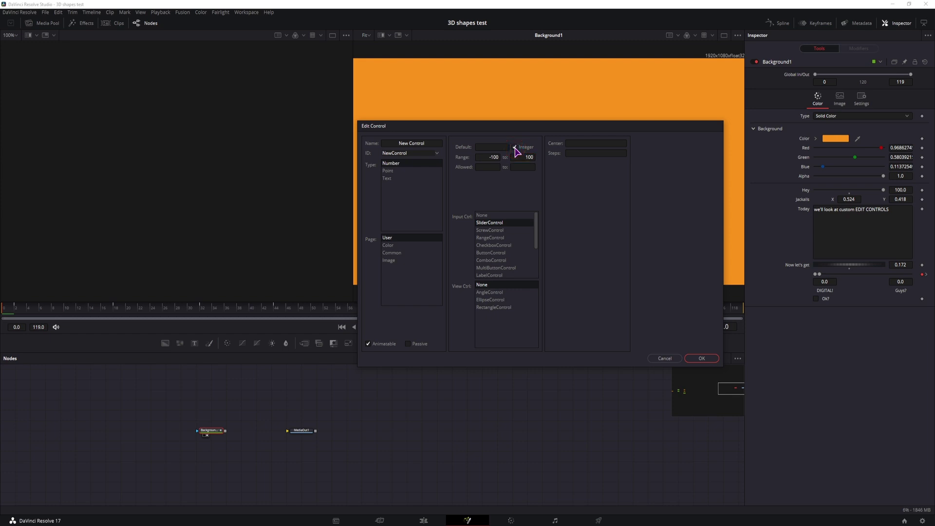
Try 1, 2, 3 and 4 as the slider's Steps value, and clear the value.
{"action": "left_click", "coordinate": [606, 156]}
{"action": "type", "text": "1"}
{"action": "key", "text": "BackSpace"}
{"action": "type", "text": "2"}
{"action": "key", "text": "BackSpace"}
{"action": "type", "text": "3"}
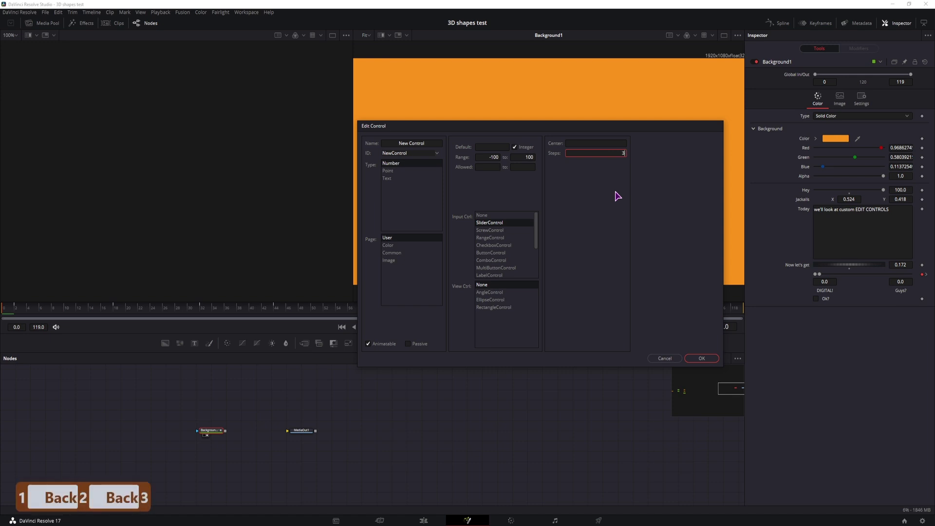
{"action": "key", "text": "BackSpace"}
{"action": "type", "text": "4"}
{"action": "key", "text": "BackSpace"}
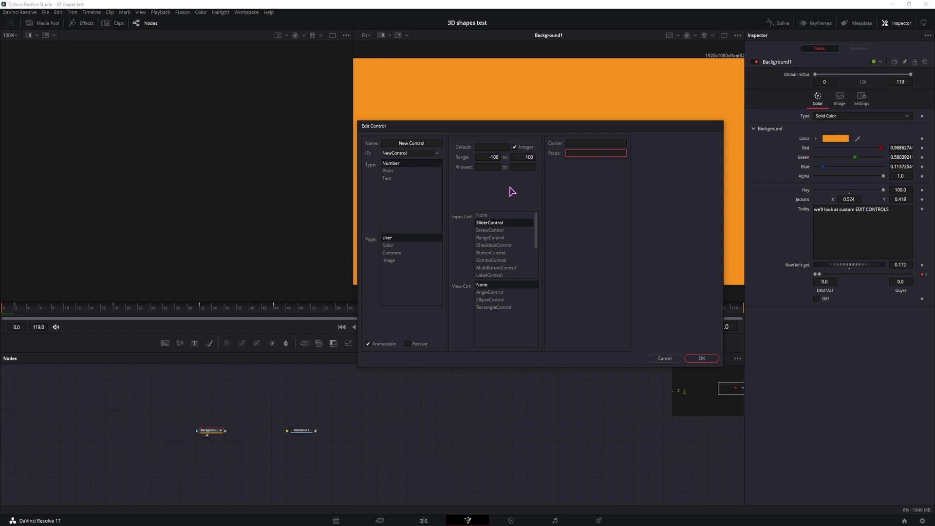
Set the slider's default value to 50.
{"action": "left_click", "coordinate": [488, 167]}
{"action": "left_click", "coordinate": [485, 146]}
{"action": "type", "text": "0"}
{"action": "left_click", "coordinate": [505, 146]}
{"action": "key", "text": "BackSpace"}
{"action": "type", "text": "50"}
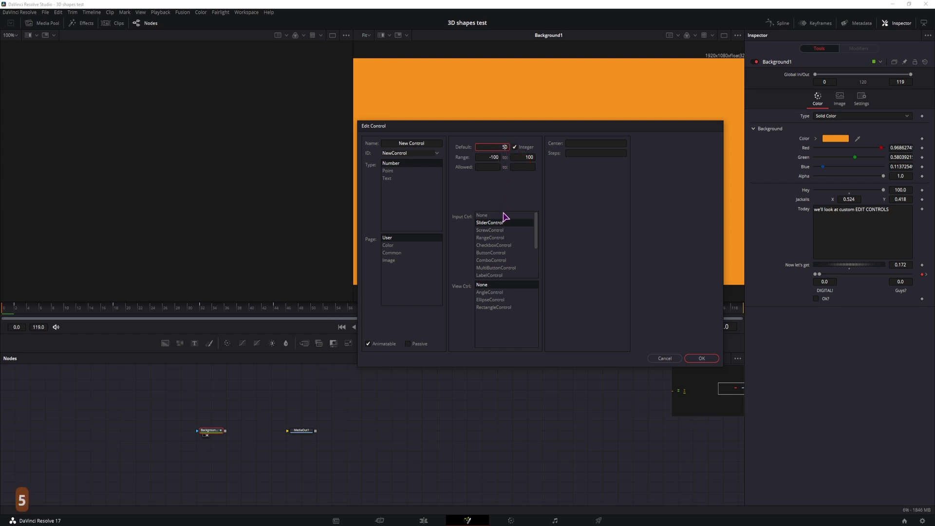
{"action": "left_click", "coordinate": [501, 191]}
{"action": "left_click", "coordinate": [508, 148]}
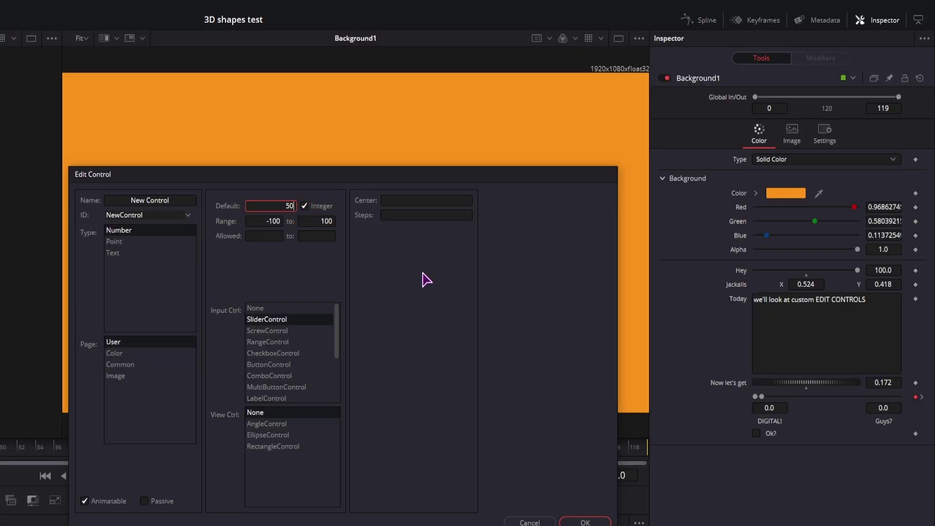
Compare the existing slider and screw controls, and preview ScrewControl and RangeControl as the new control's input.
{"action": "left_click", "coordinate": [807, 391]}
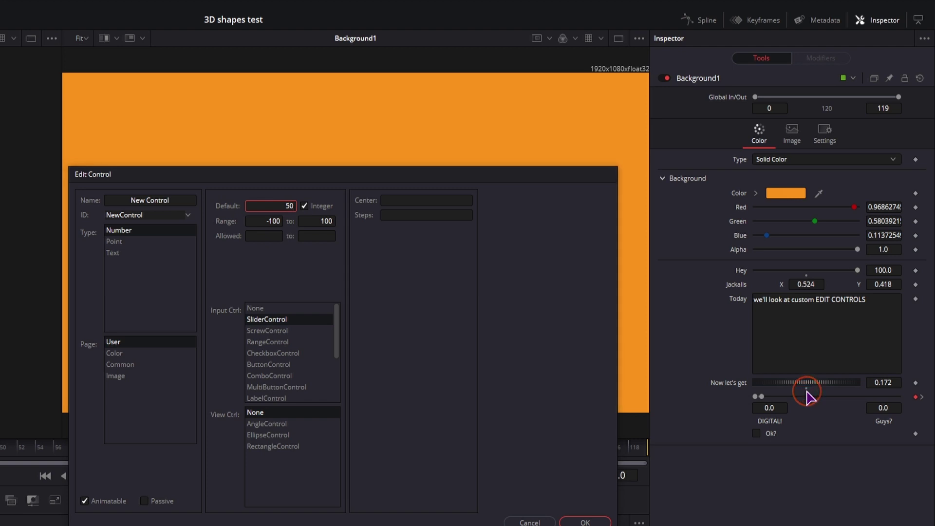
{"action": "left_click", "coordinate": [736, 384]}
{"action": "left_click", "coordinate": [734, 280]}
{"action": "left_click", "coordinate": [272, 332]}
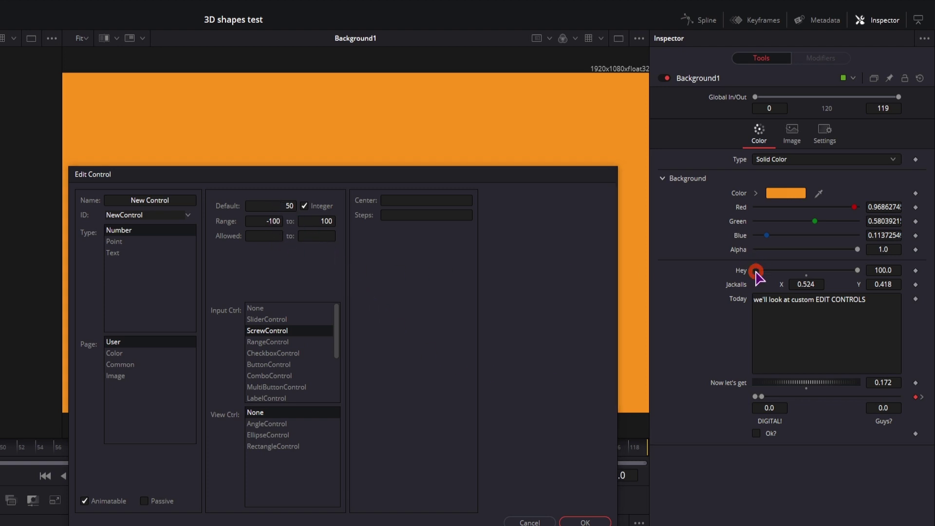
{"action": "left_click", "coordinate": [280, 342]}
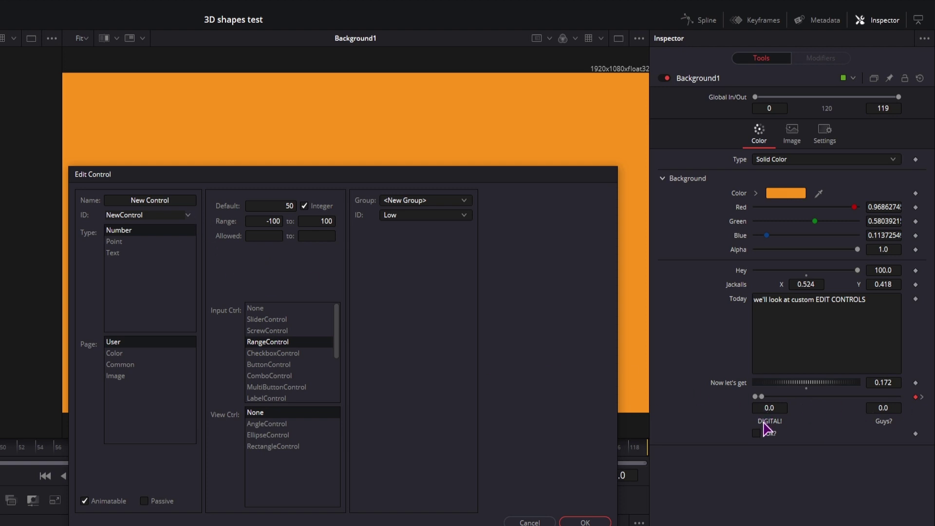
Load the node's existing range control by choosing the ID DIGITAL!
{"action": "left_click", "coordinate": [189, 215]}
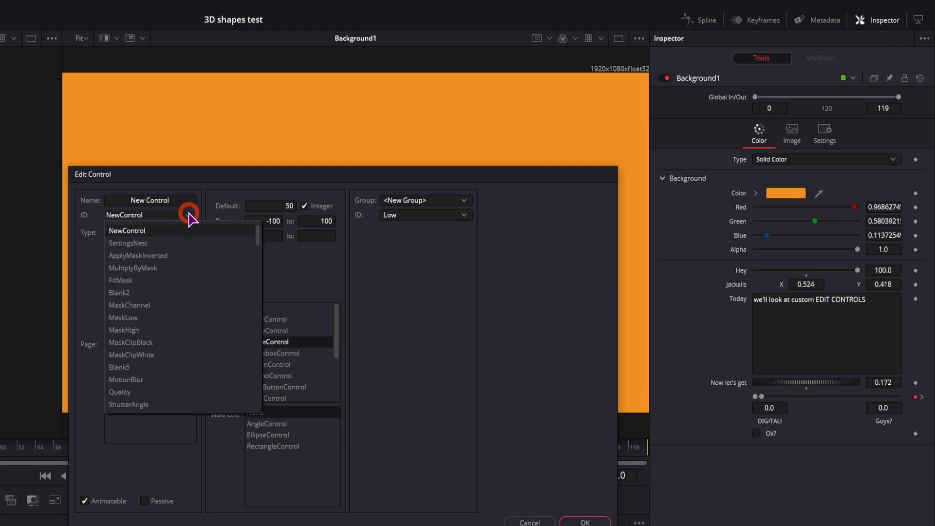
{"action": "left_click_drag", "start_coordinate": [258, 242], "coordinate": [256, 412]}
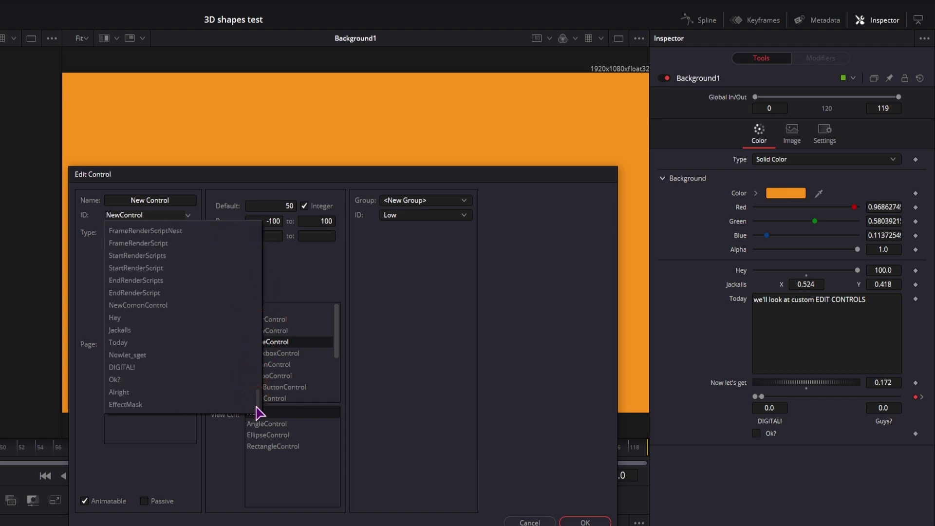
{"action": "left_click", "coordinate": [139, 371]}
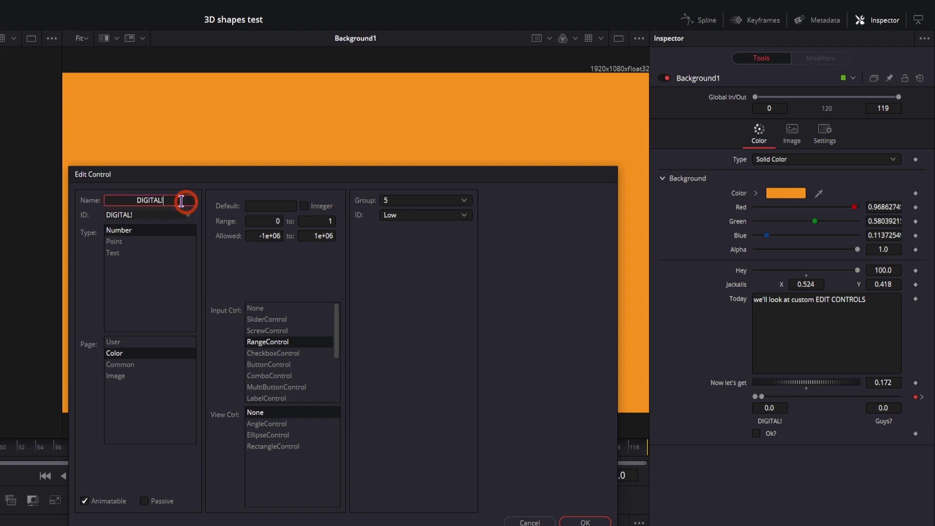
Turn the loaded range control into a new one, with test1 as both its name and its ID.
{"action": "left_click_drag", "start_coordinate": [182, 200], "coordinate": [111, 200]}
{"action": "type", "text": "test1"}
{"action": "left_click", "coordinate": [172, 214]}
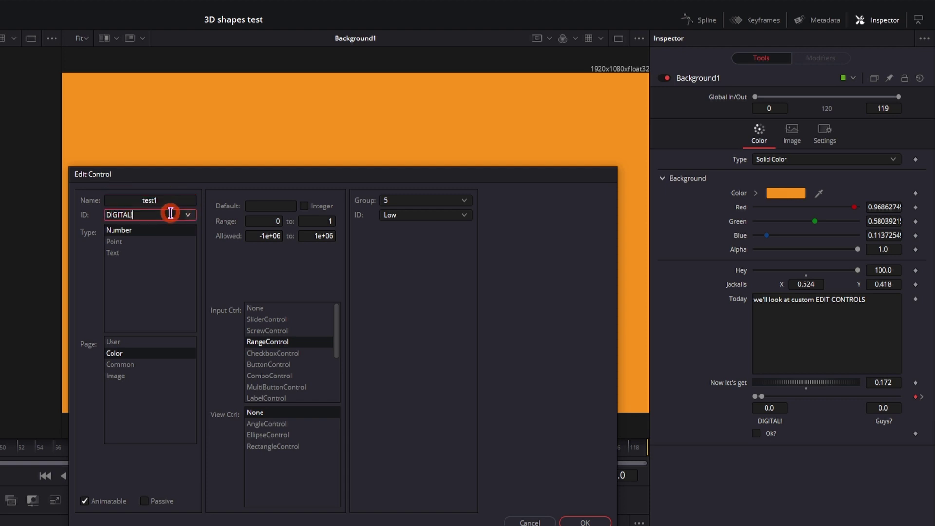
{"action": "left_click", "coordinate": [188, 215]}
{"action": "left_click_drag", "start_coordinate": [258, 401], "coordinate": [265, 217]}
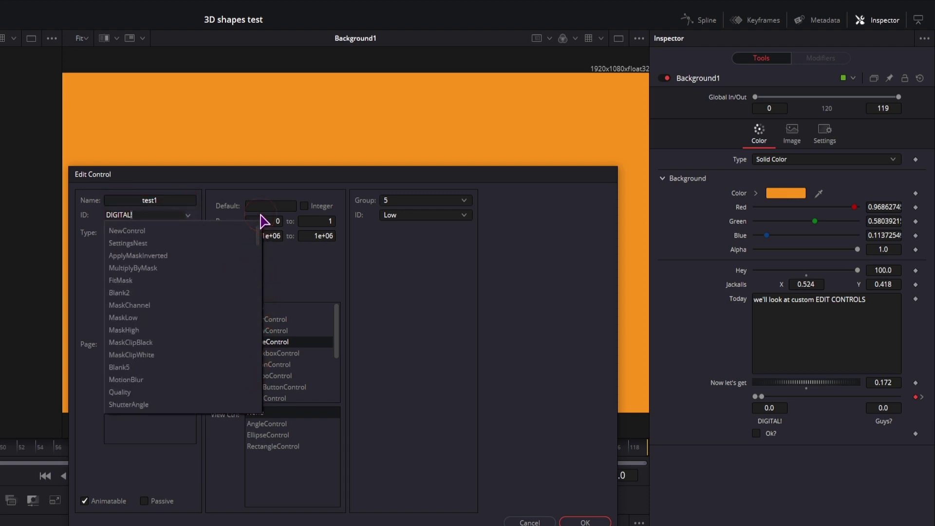
{"action": "left_click", "coordinate": [130, 232]}
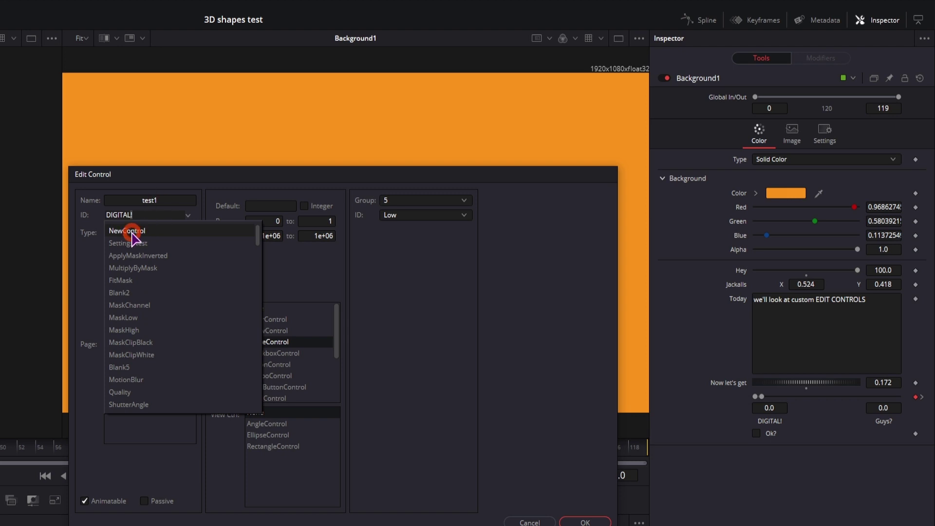
{"action": "left_click", "coordinate": [166, 204]}
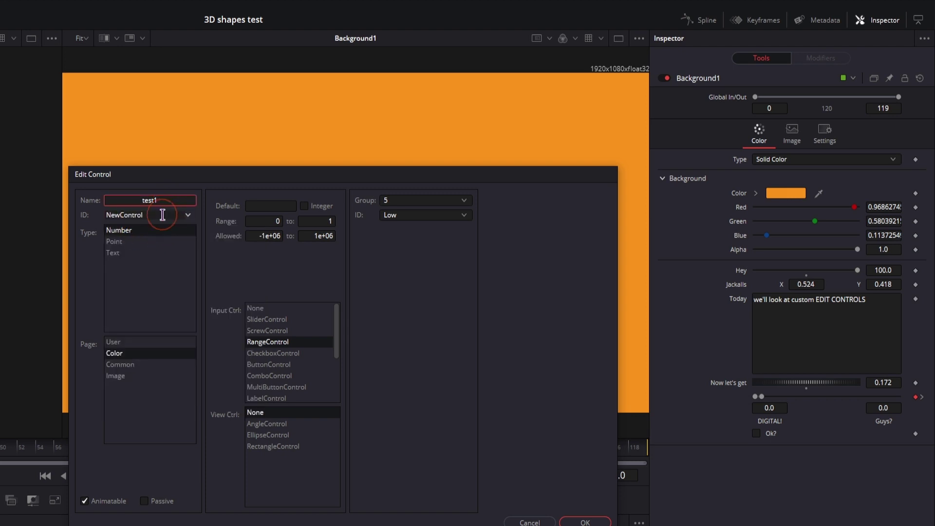
{"action": "left_click", "coordinate": [159, 214]}
{"action": "type", "text": "test1"}
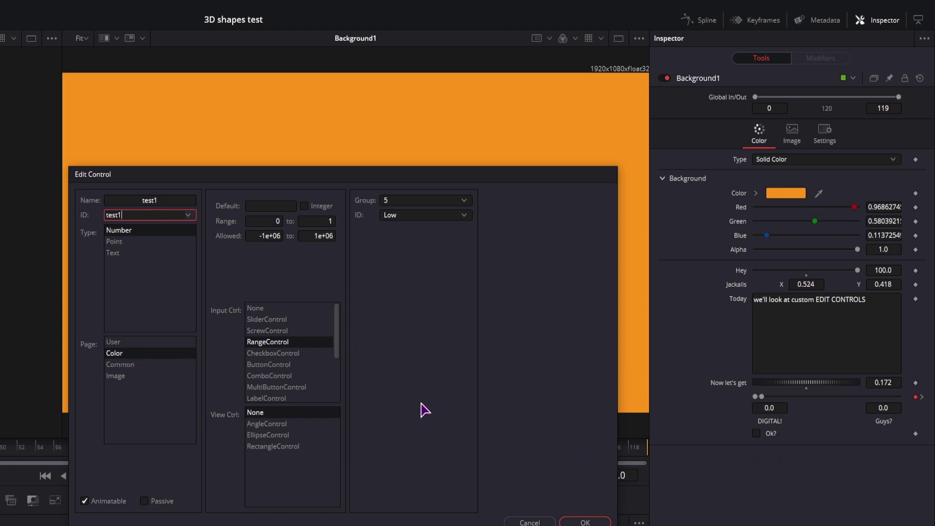
Assign test1 to <New Group> and clear both of its range and allowed limits.
{"action": "left_click", "coordinate": [392, 214]}
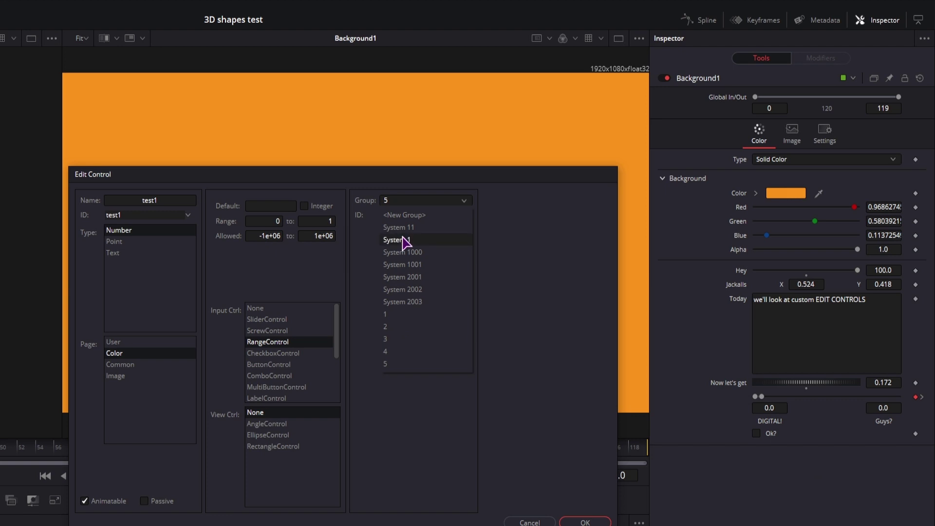
{"action": "left_click", "coordinate": [418, 215]}
{"action": "left_click", "coordinate": [267, 220]}
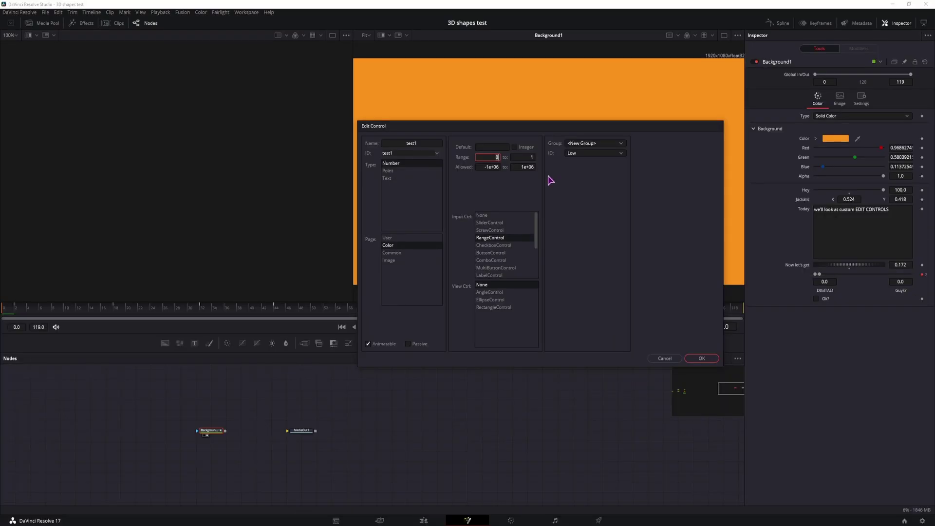
{"action": "key", "text": "BackSpace"}
{"action": "double_click", "coordinate": [526, 157]}
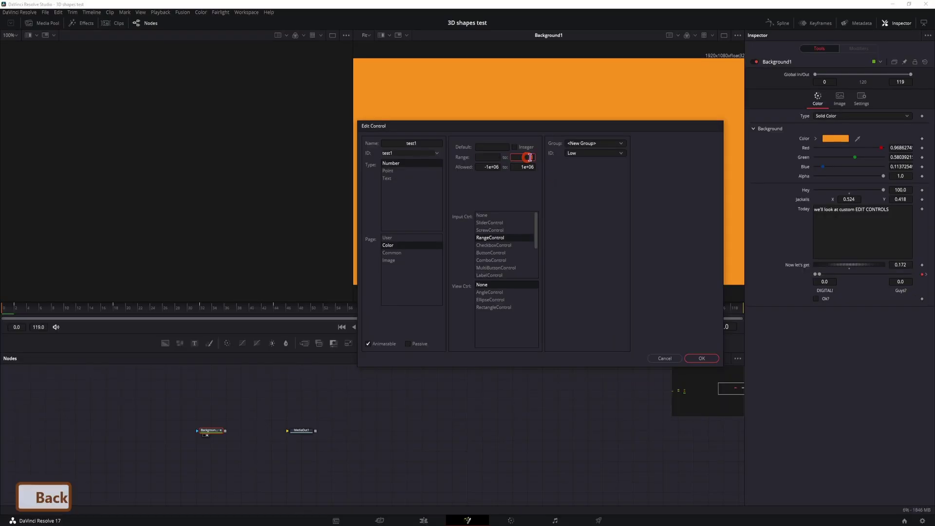
{"action": "key", "text": "BackSpace"}
{"action": "key", "text": "BackSpace"}
{"action": "left_click_drag", "start_coordinate": [483, 167], "coordinate": [565, 172]}
{"action": "key", "text": "BackSpace"}
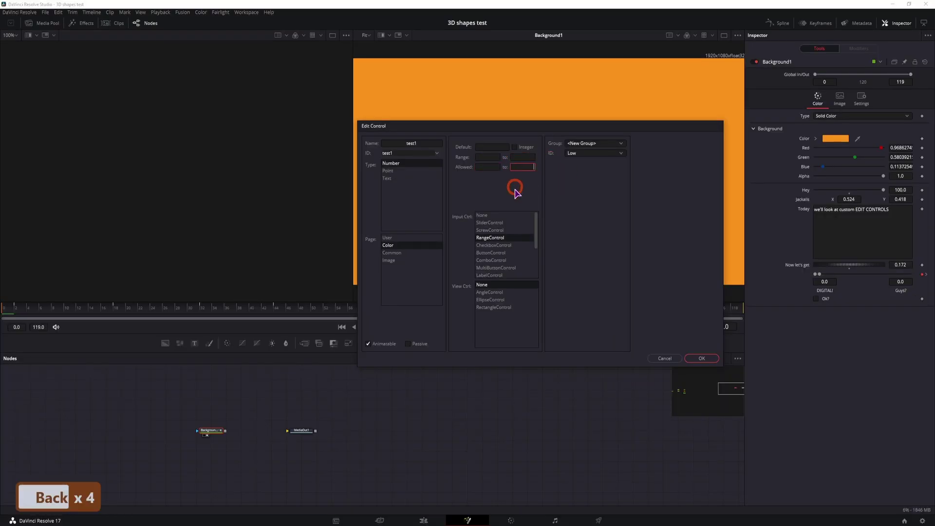
Choose Low as the group ID of test1 and add the control to the node.
{"action": "left_click", "coordinate": [580, 154]}
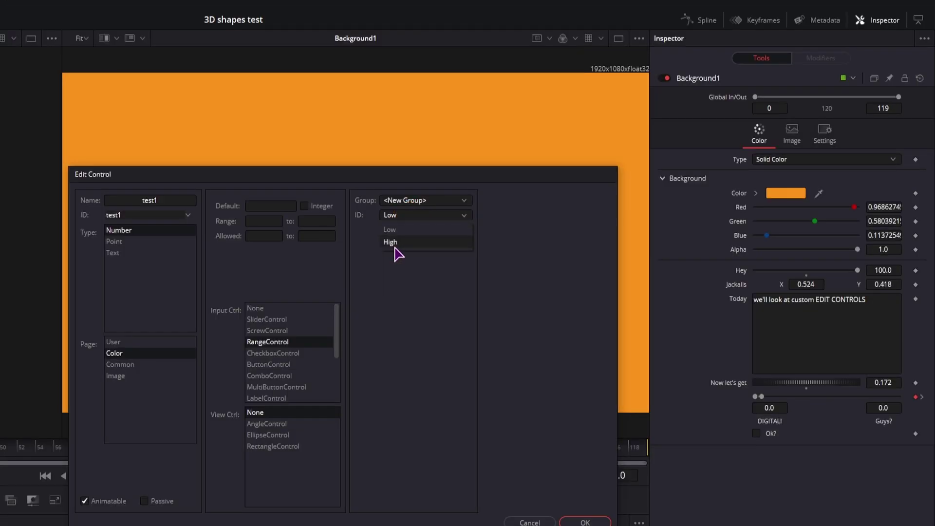
{"action": "left_click", "coordinate": [398, 228]}
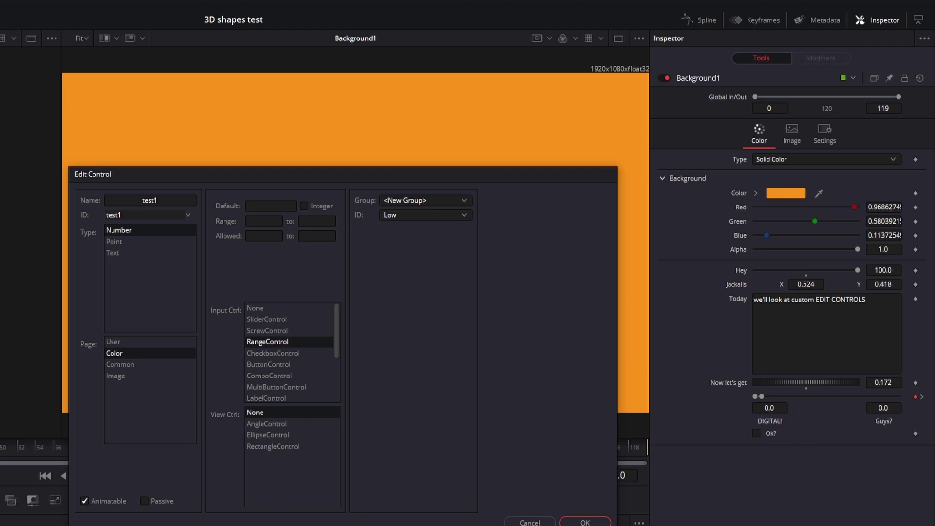
{"action": "left_click", "coordinate": [579, 522]}
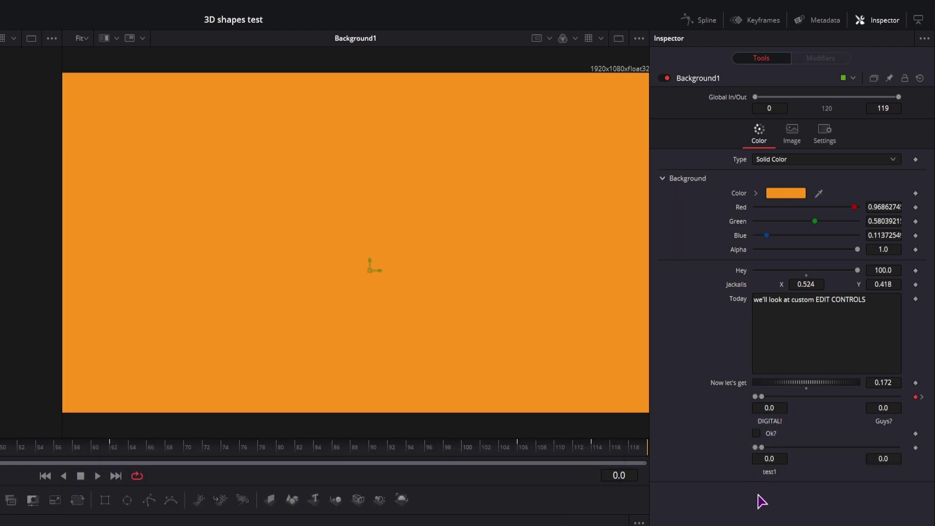
Test the test1 range handles, and keyframe its low handle to 0.696 at frame 24.
{"action": "left_click_drag", "start_coordinate": [762, 447], "coordinate": [923, 458]}
{"action": "left_click_drag", "start_coordinate": [756, 446], "coordinate": [898, 451]}
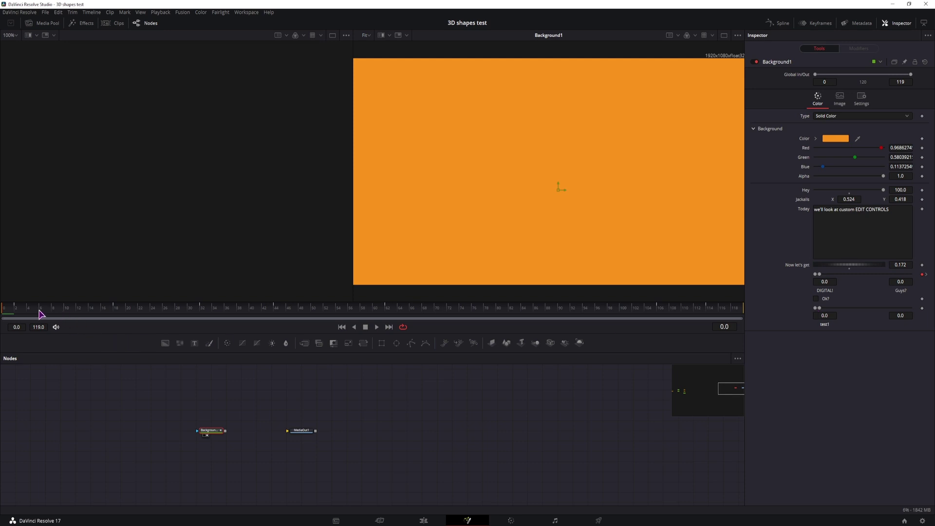
{"action": "left_click", "coordinate": [73, 314]}
{"action": "left_click", "coordinate": [153, 309]}
{"action": "left_click_drag", "start_coordinate": [819, 308], "coordinate": [878, 309]}
{"action": "mouse_move", "coordinate": [61, 307]}
{"action": "left_mouse_down"}
{"action": "mouse_move", "coordinate": [183, 317]}
{"action": "mouse_move", "coordinate": [67, 316]}
{"action": "left_mouse_up"}
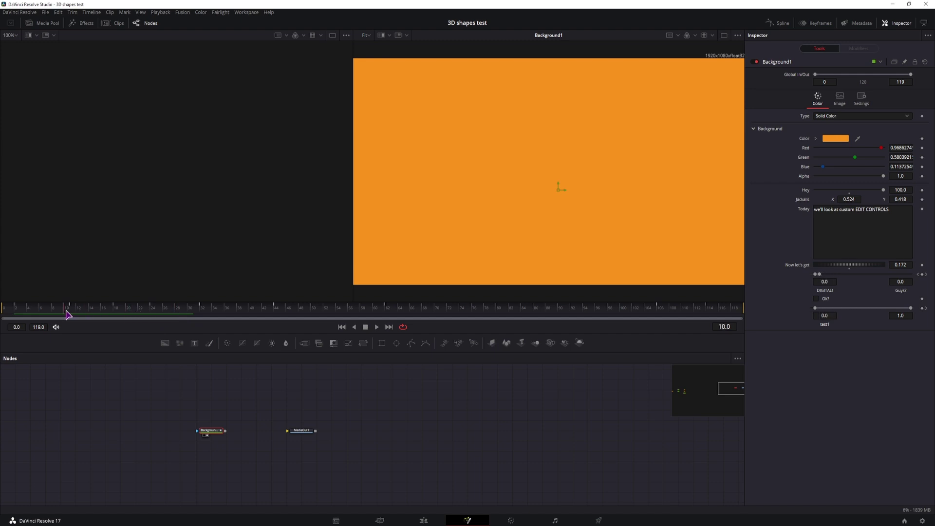
Open Edit Control for the Background node, load the test1 range control's settings, and review its group assignment.
{"action": "right_click", "coordinate": [776, 63]}
{"action": "left_click", "coordinate": [802, 155]}
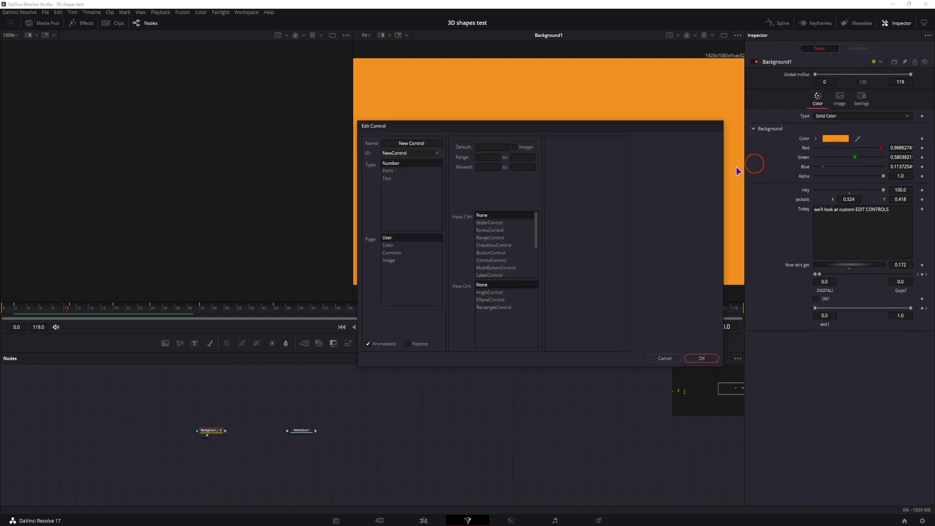
{"action": "left_click", "coordinate": [436, 153]}
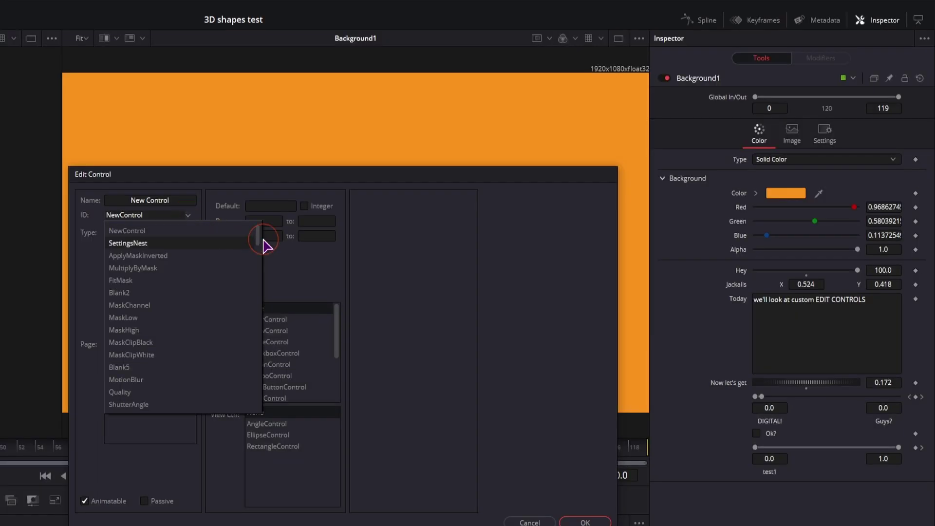
{"action": "left_click_drag", "start_coordinate": [486, 170], "coordinate": [487, 287]}
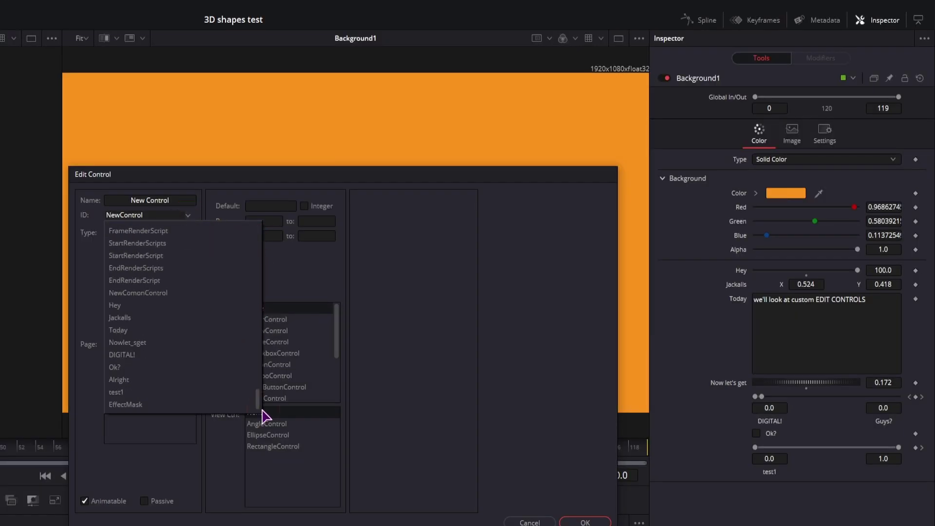
{"action": "left_click", "coordinate": [128, 392]}
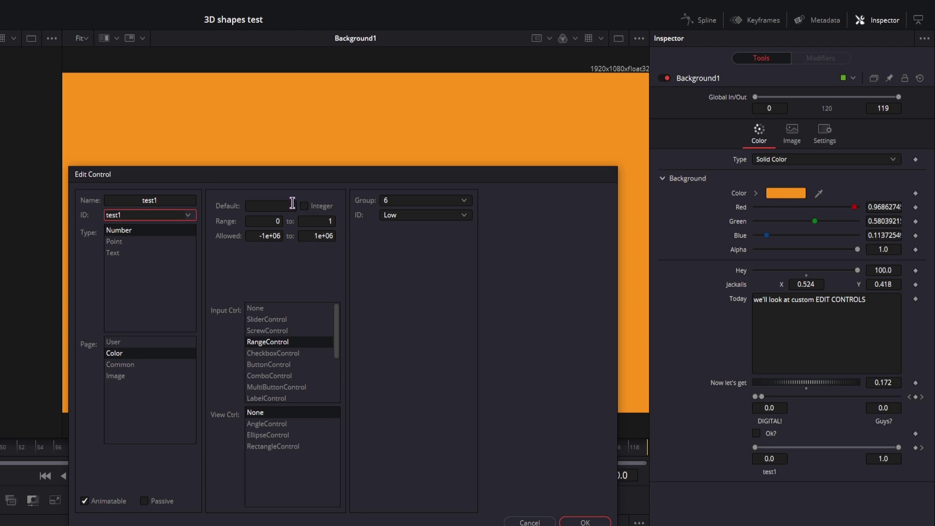
{"action": "left_click", "coordinate": [405, 201]}
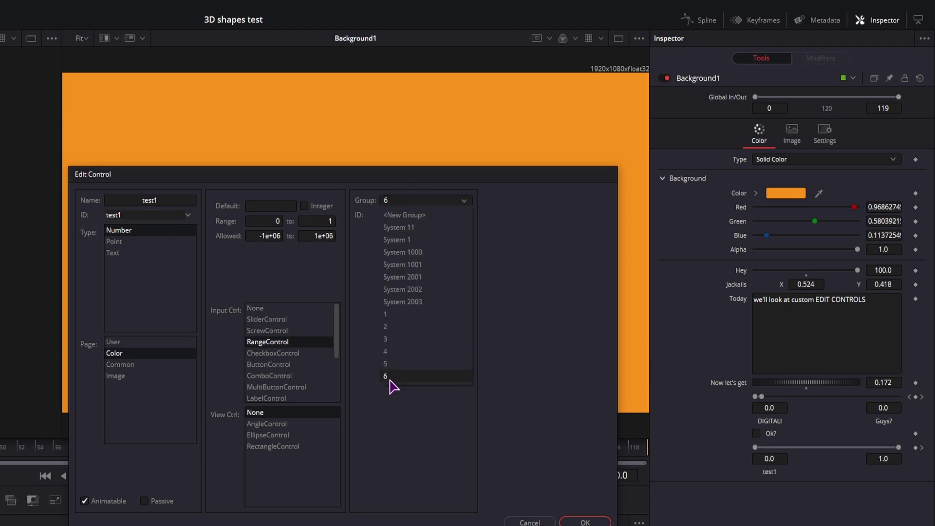
{"action": "left_click", "coordinate": [360, 319]}
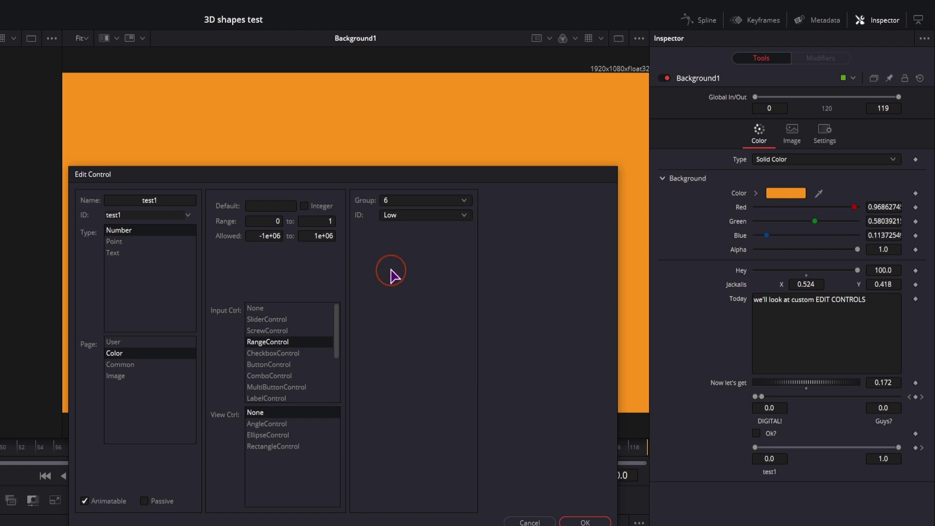
Set the control's name and ID to test2, and clear both of its range and allowed limits.
{"action": "left_click", "coordinate": [177, 199]}
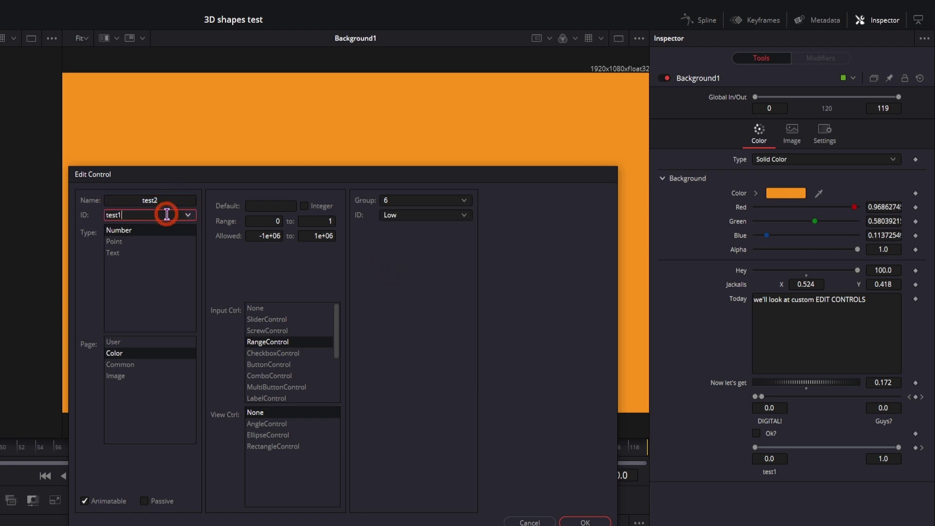
{"action": "key", "text": "Tab"}
{"action": "key", "text": "BackSpace"}
{"action": "left_click_drag", "start_coordinate": [323, 223], "coordinate": [359, 234]}
{"action": "key", "text": "BackSpace"}
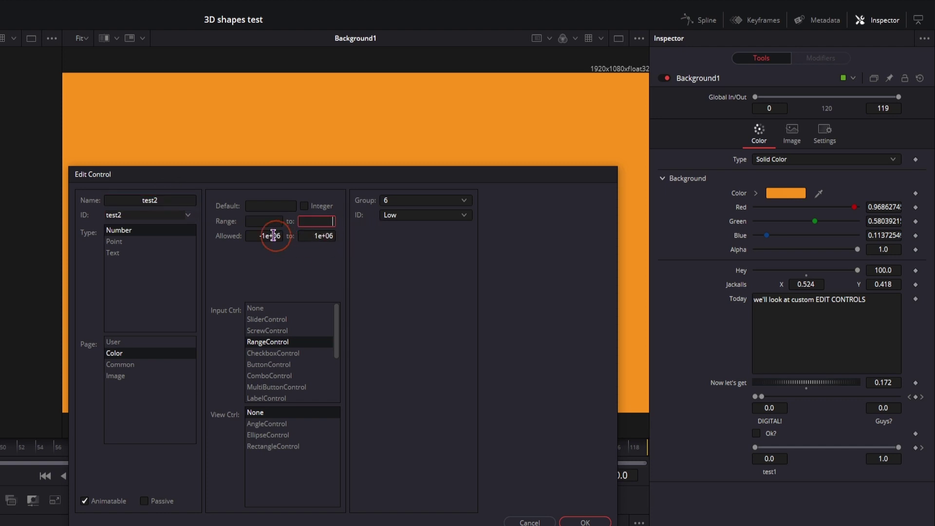
{"action": "left_click_drag", "start_coordinate": [259, 234], "coordinate": [323, 235]}
{"action": "key", "text": "BackSpace"}
{"action": "left_click", "coordinate": [313, 235]}
{"action": "key", "text": "BackSpace"}
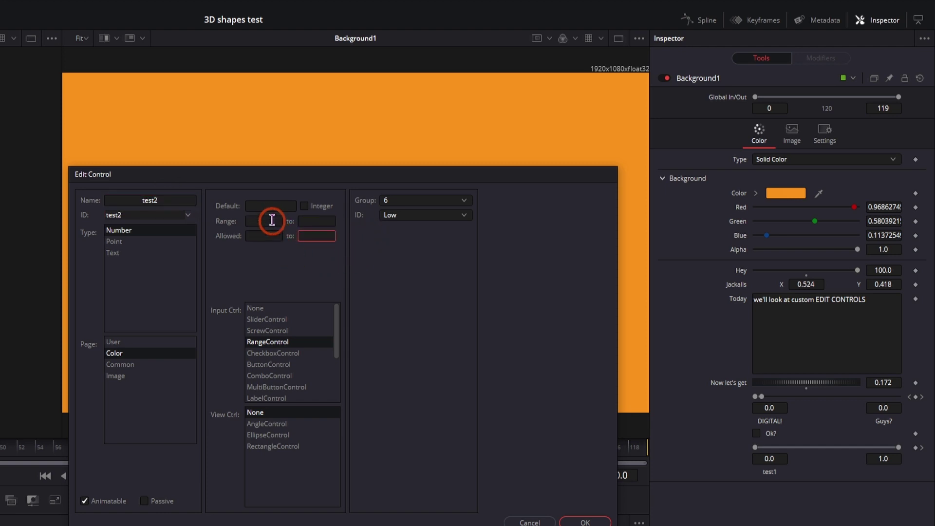
Give test2 a default of 1, assign it to group 6 as High, and add the control.
{"action": "left_click", "coordinate": [272, 208]}
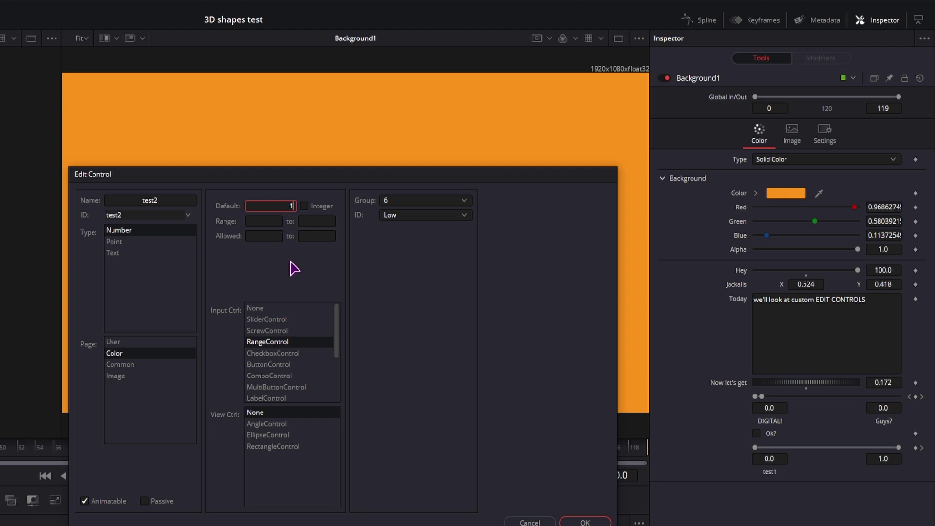
{"action": "left_click", "coordinate": [399, 216]}
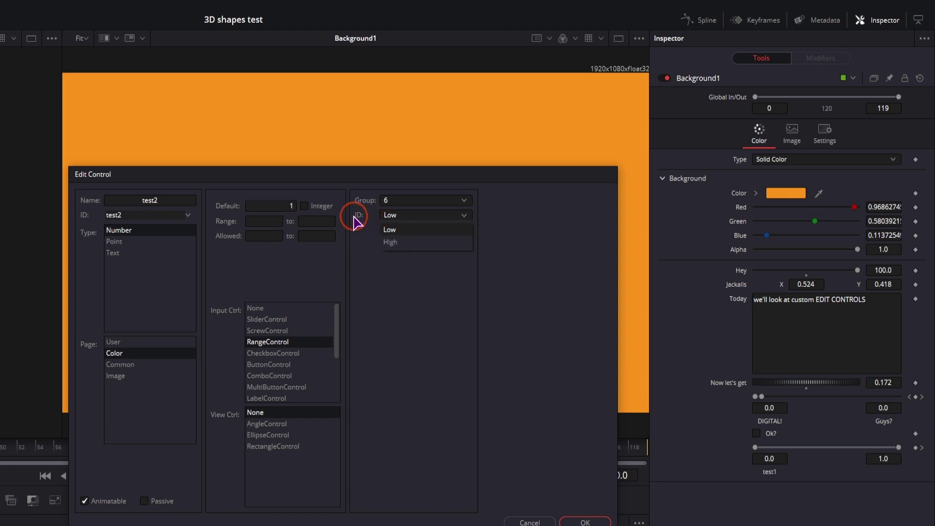
{"action": "left_click", "coordinate": [391, 243]}
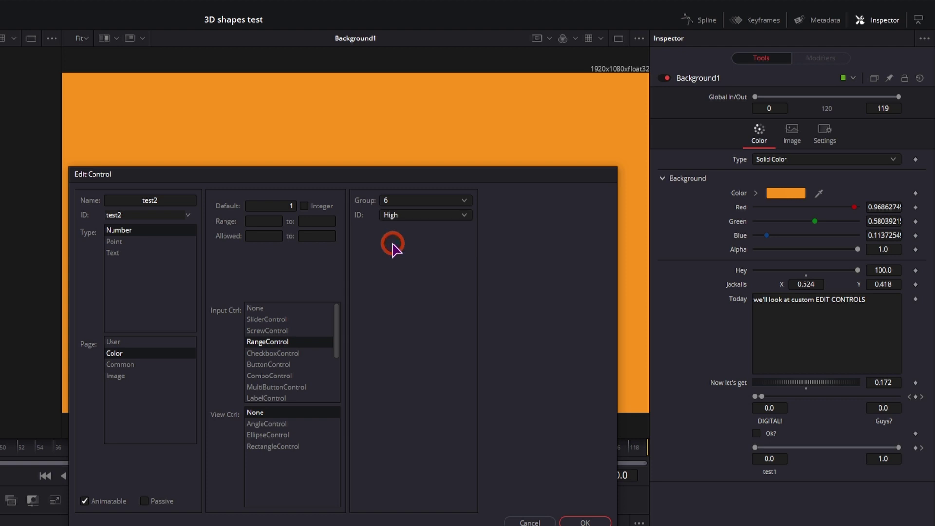
{"action": "left_click", "coordinate": [400, 200]}
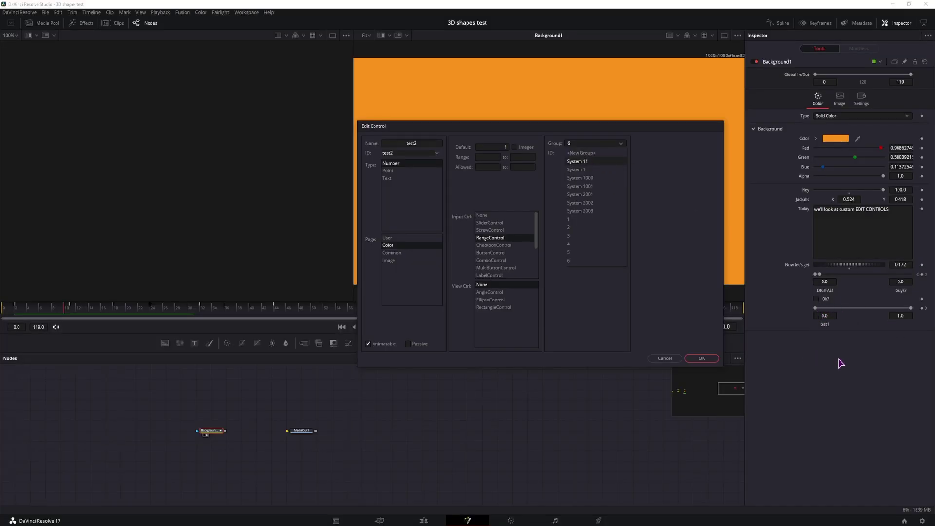
{"action": "left_click", "coordinate": [578, 258]}
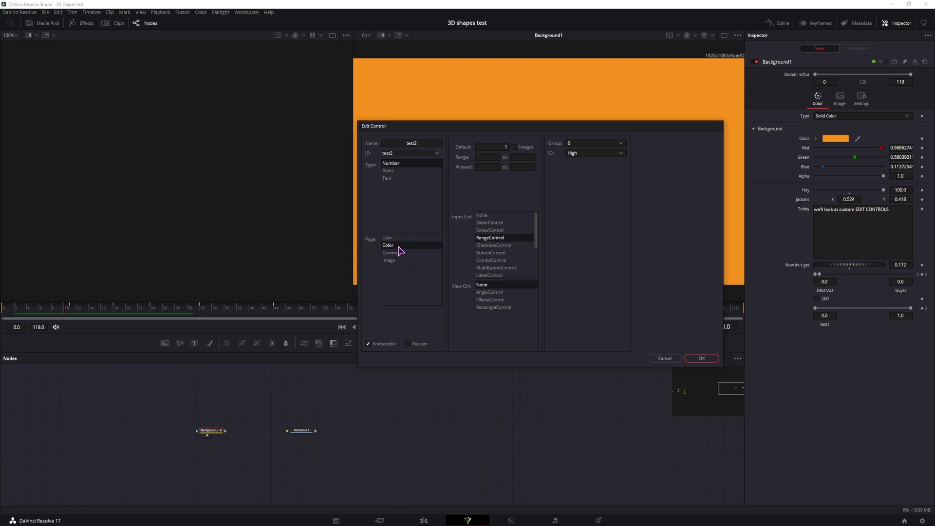
{"action": "left_click", "coordinate": [701, 359]}
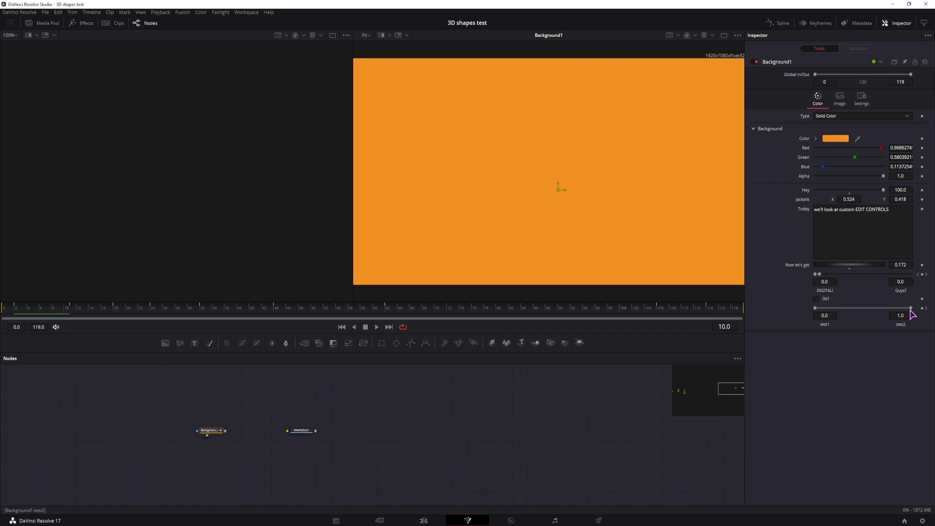
Scrub through the range animation, and set the high handle of test2 to 1.0 at frame 24.
{"action": "left_click_drag", "start_coordinate": [68, 318], "coordinate": [160, 316]}
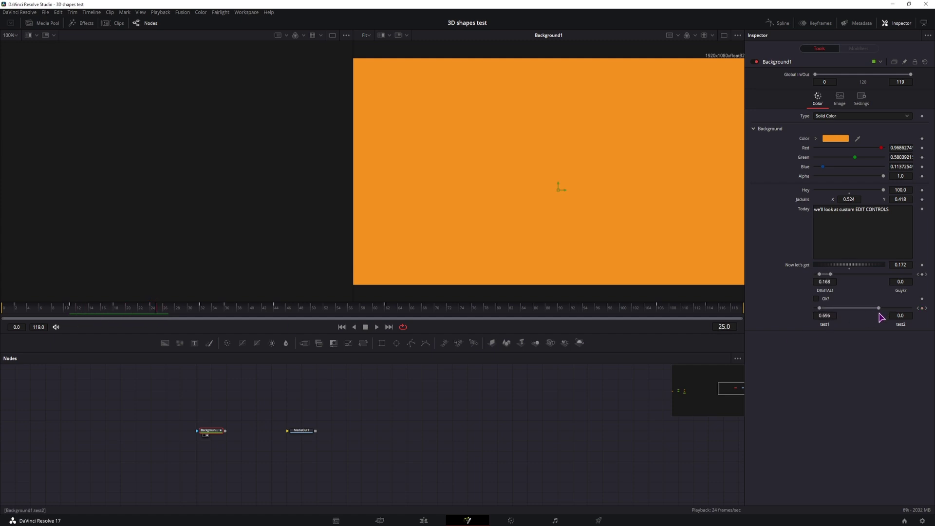
{"action": "left_click", "coordinate": [149, 310]}
{"action": "left_click", "coordinate": [822, 309]}
{"action": "left_click_drag", "start_coordinate": [826, 310], "coordinate": [916, 311]}
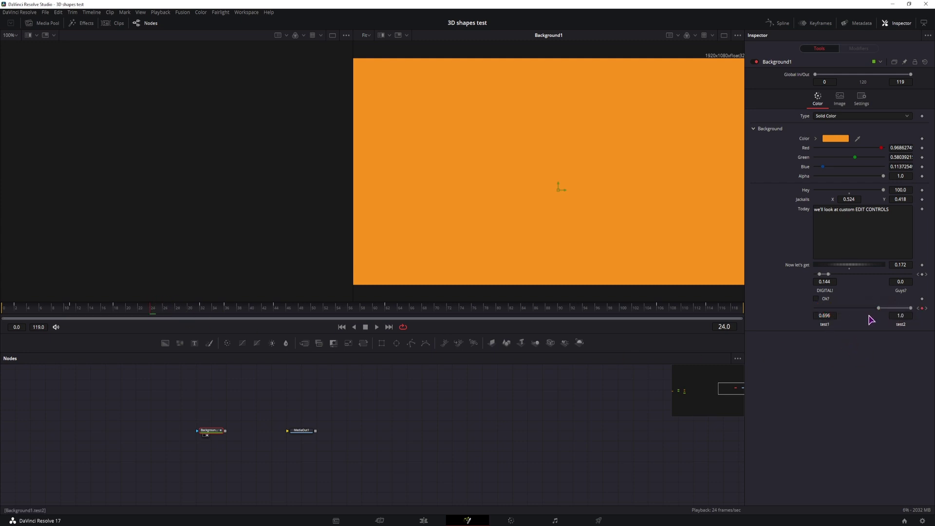
Scrub and play the timeline to examine how the test1 and test2 range handles animate.
{"action": "left_click_drag", "start_coordinate": [117, 309], "coordinate": [95, 311]}
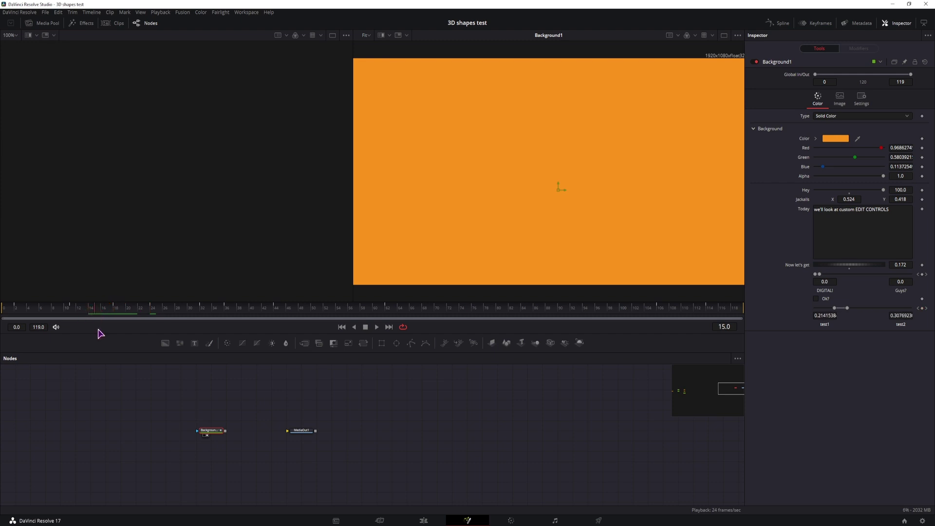
{"action": "key", "text": "space"}
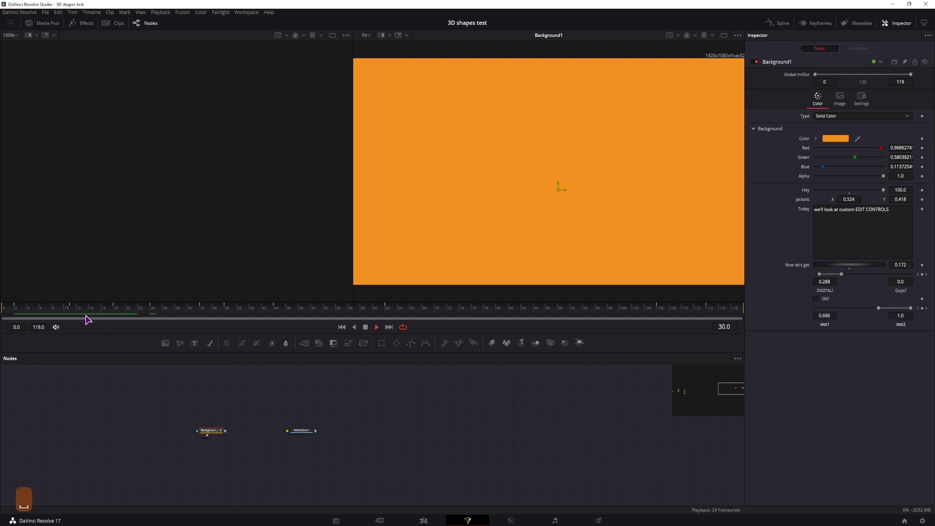
{"action": "key", "text": "space"}
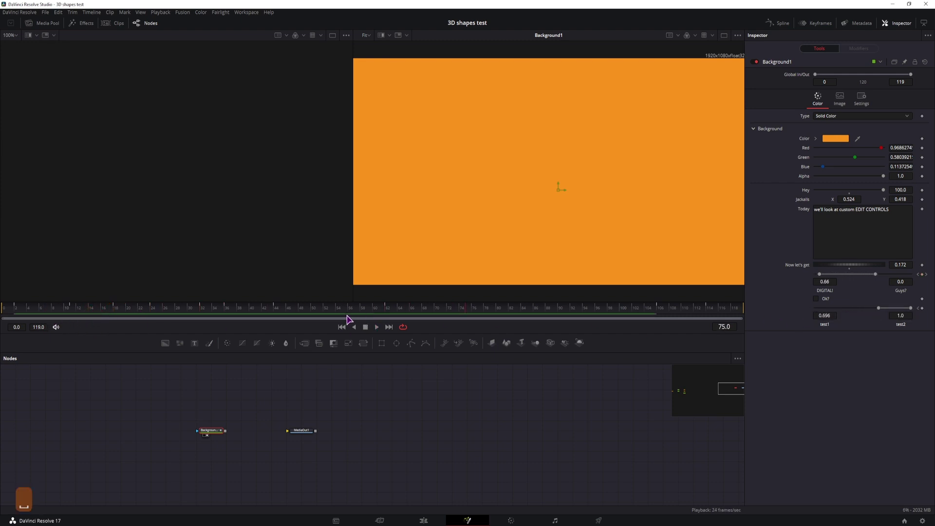
{"action": "left_click_drag", "start_coordinate": [322, 309], "coordinate": [92, 328]}
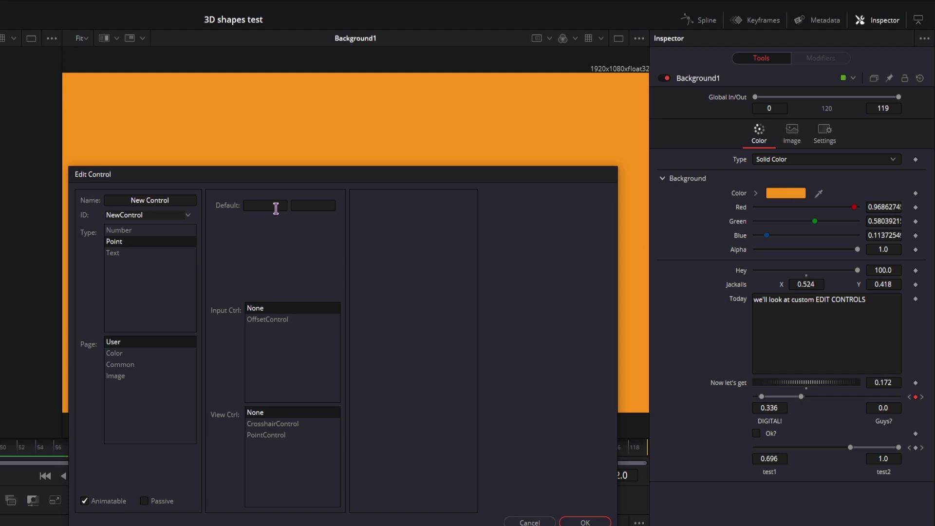
Configure the new control as a Text type with TextEditControl input, placed on the Color page.
{"action": "left_click", "coordinate": [138, 255]}
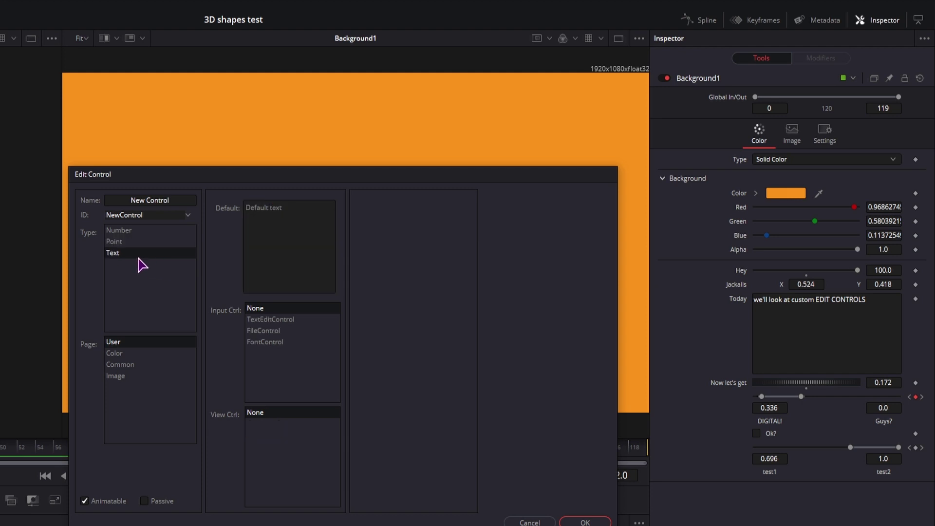
{"action": "left_click", "coordinate": [257, 319]}
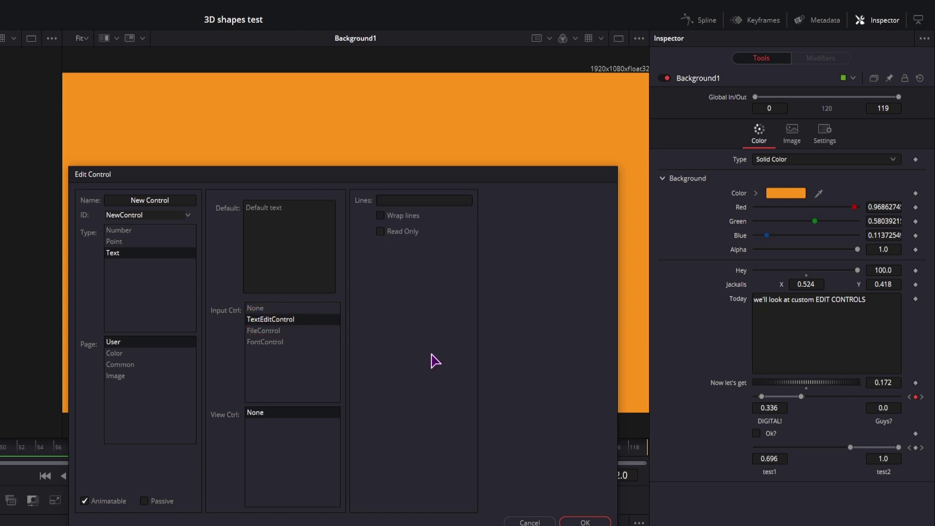
{"action": "left_click", "coordinate": [122, 354]}
Set the text control's name and ID to testtext, add it, and enter asdasa in its text field.
{"action": "triple_click", "coordinate": [187, 200]}
{"action": "type", "text": "test"}
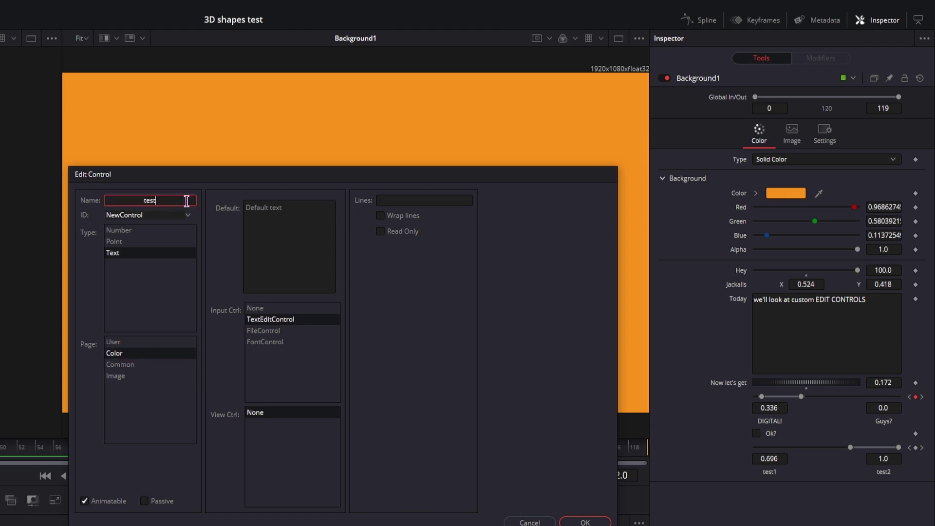
{"action": "type", "text": "text"}
{"action": "key", "text": "Tab"}
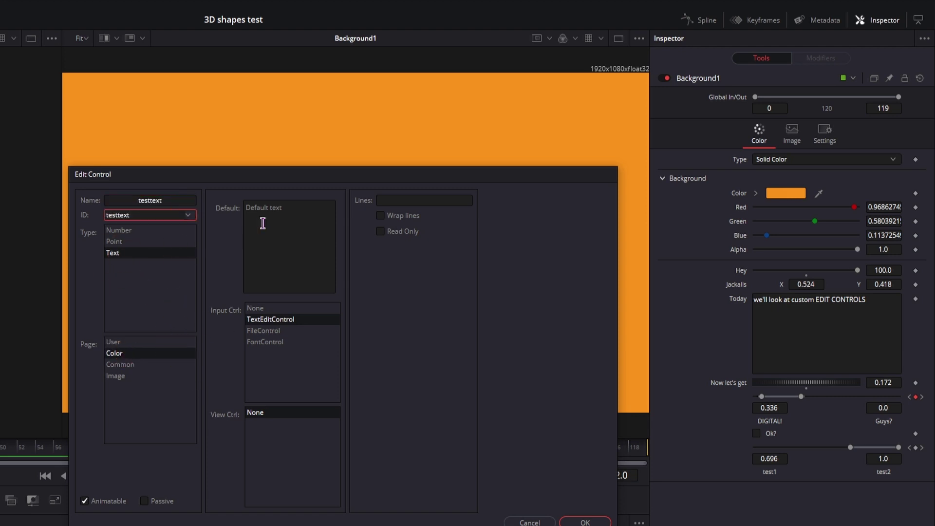
{"action": "left_click", "coordinate": [585, 523]}
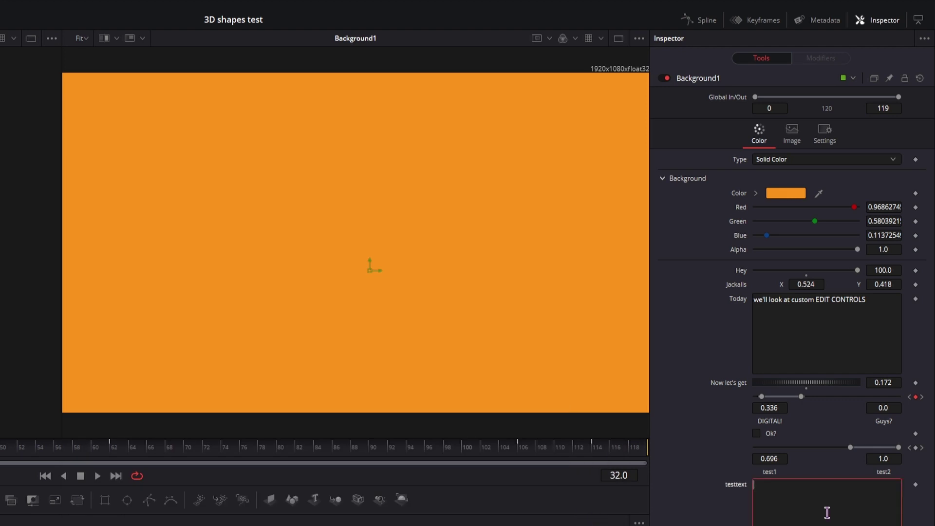
{"action": "left_click", "coordinate": [809, 500]}
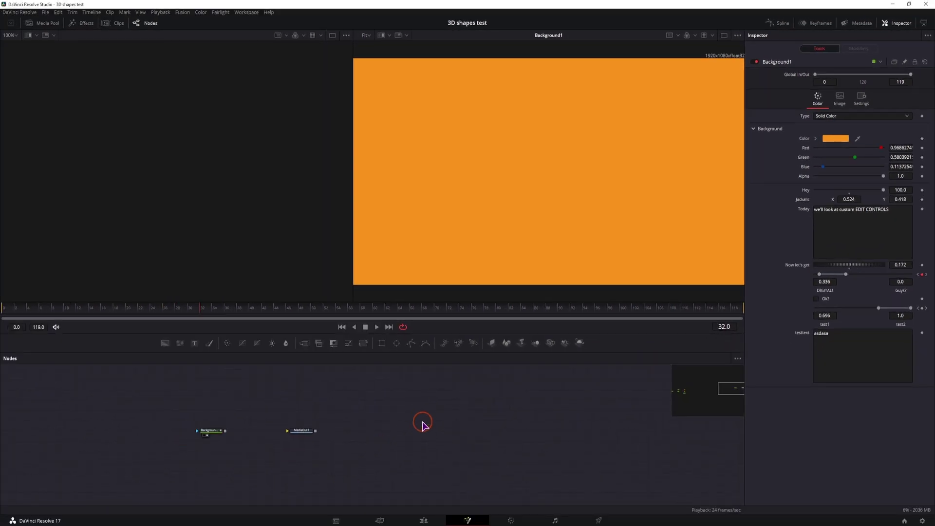
Add a Text+ node to the node graph, pin its Inspector settings, and select the Background1 node alongside it.
{"action": "left_click_drag", "start_coordinate": [194, 342], "coordinate": [407, 409]}
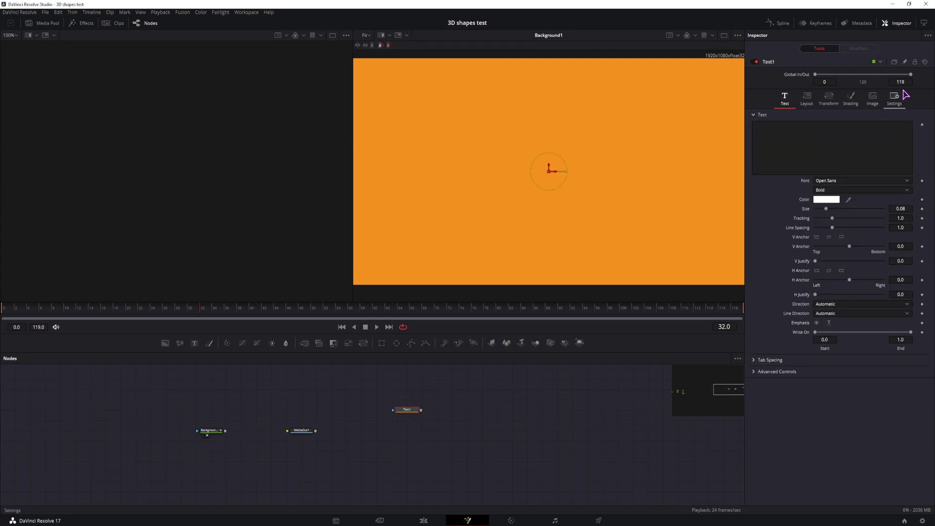
{"action": "left_click", "coordinate": [905, 62]}
{"action": "left_click", "coordinate": [213, 431]}
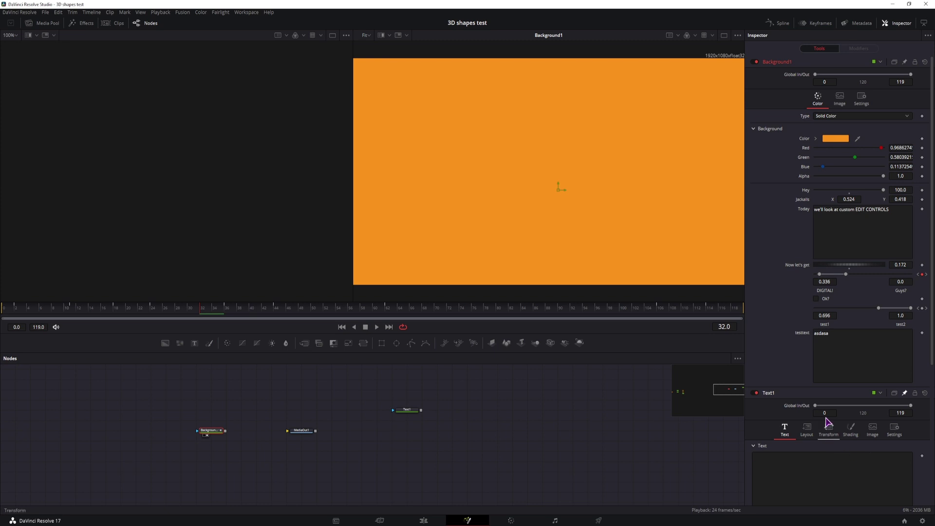
Link Text1's text to Background1.testtext with an expression, and display Text1 in the first viewer.
{"action": "scroll", "coordinate": [827, 421], "scroll_direction": "down", "scroll_amount": 3}
{"action": "right_click", "coordinate": [794, 384]}
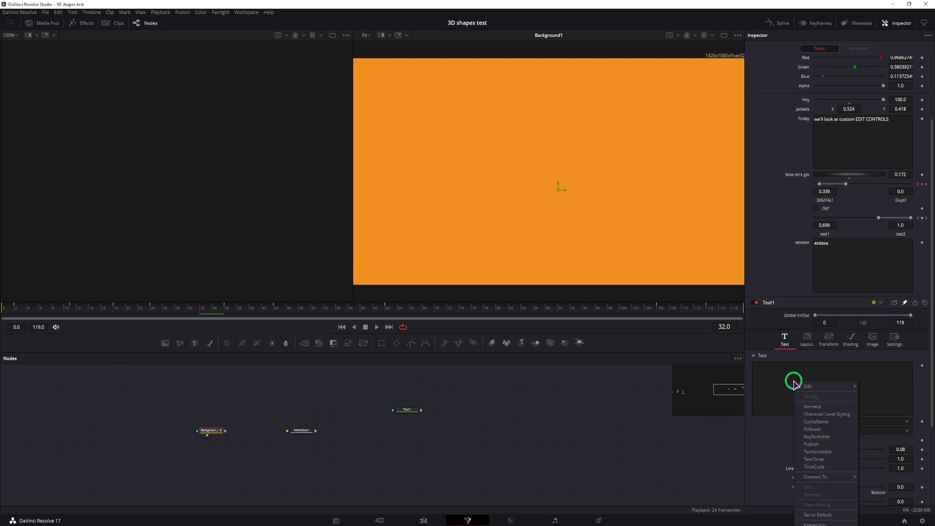
{"action": "left_click", "coordinate": [819, 522]}
{"action": "left_click", "coordinate": [749, 423]}
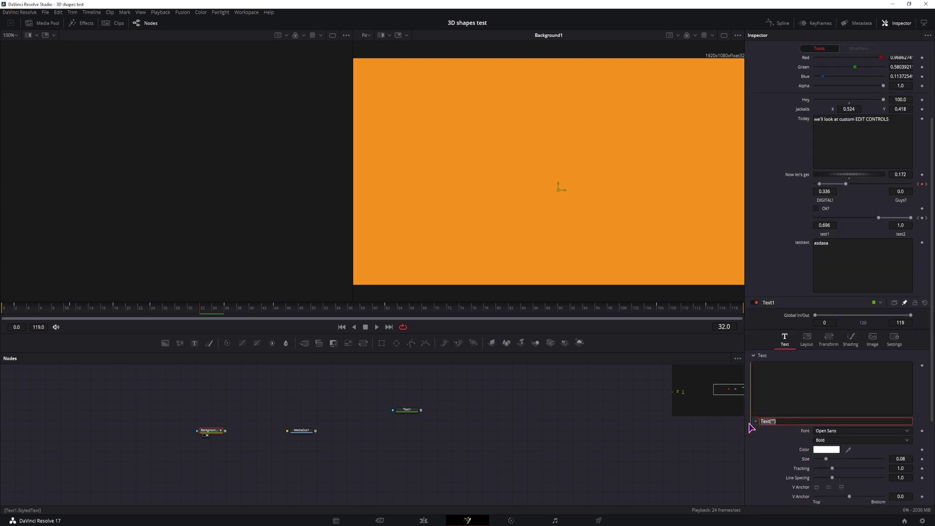
{"action": "key", "text": "BackSpace"}
{"action": "left_click_drag", "start_coordinate": [755, 420], "coordinate": [824, 251]}
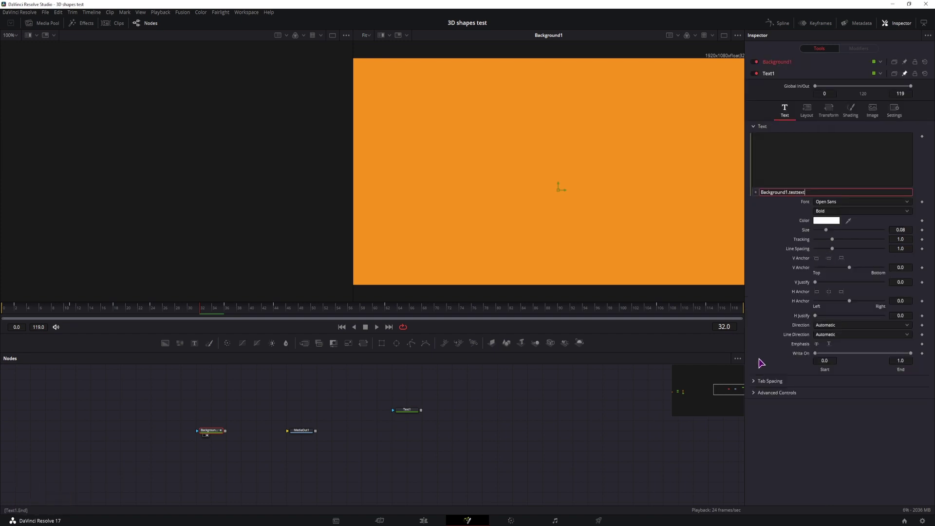
{"action": "left_click", "coordinate": [408, 412]}
{"action": "key", "text": "1"}
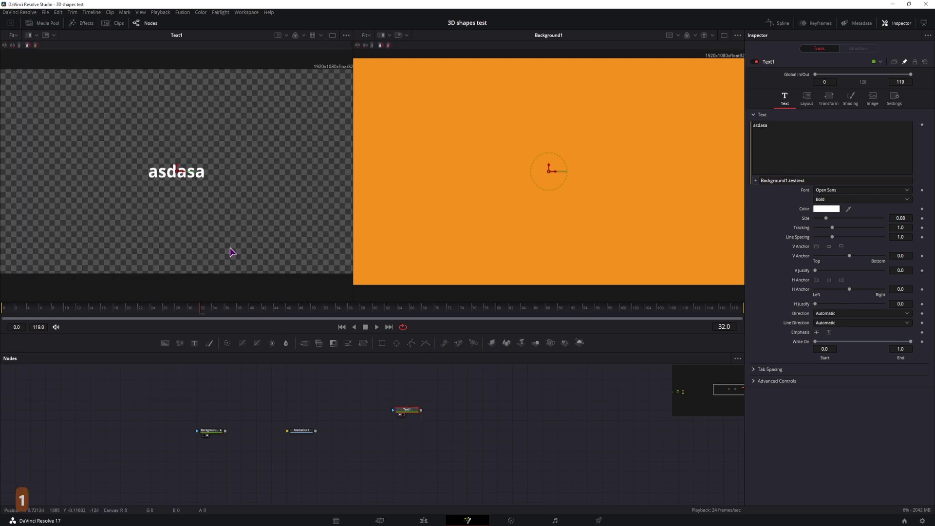
Select Background1 and relink Text1's text expression to its Today control.
{"action": "left_click", "coordinate": [210, 431]}
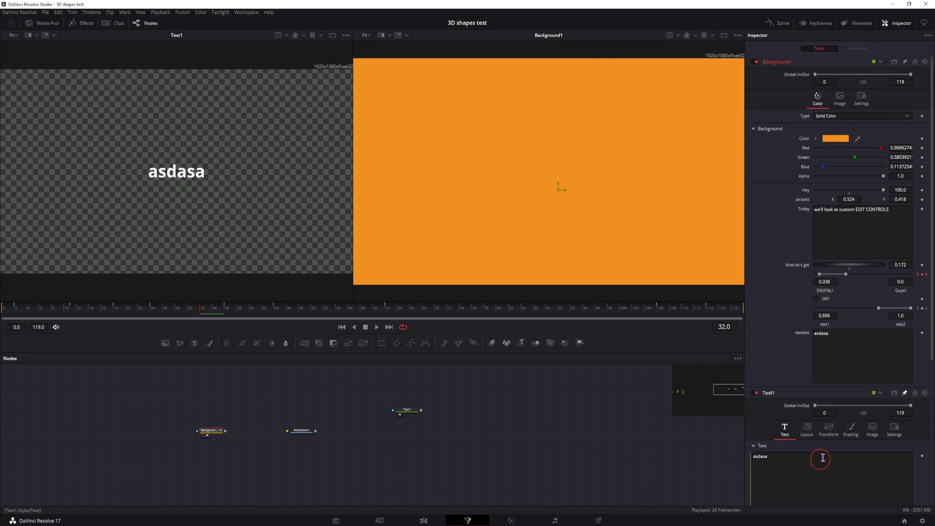
{"action": "scroll", "coordinate": [795, 433], "scroll_direction": "down", "scroll_amount": 2}
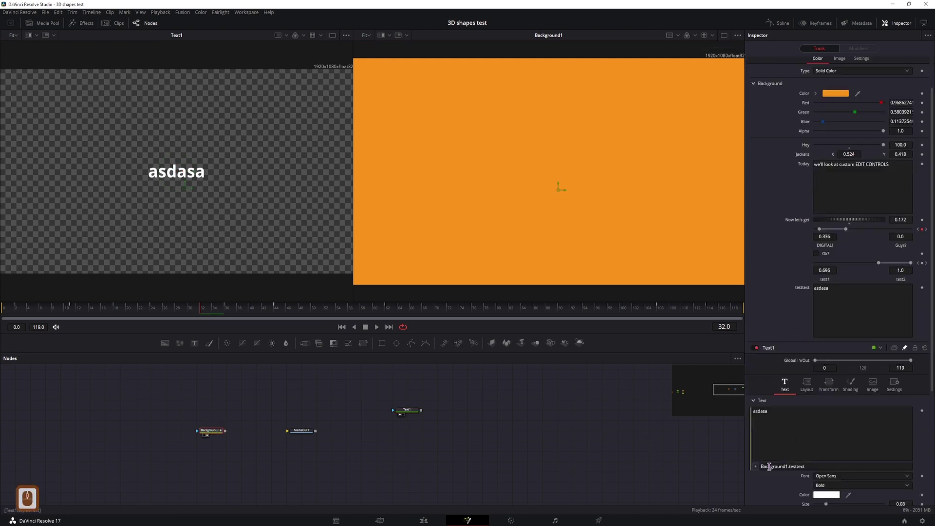
{"action": "left_click_drag", "start_coordinate": [756, 469], "coordinate": [804, 166]}
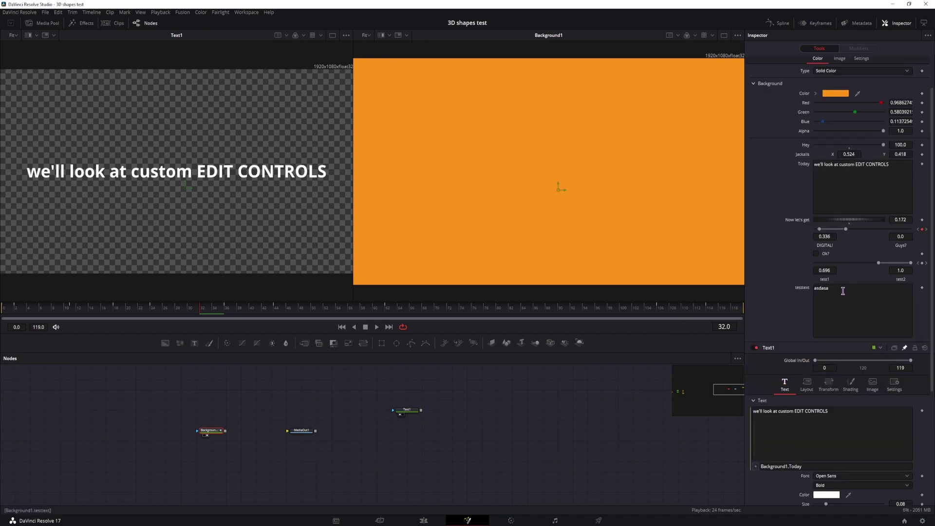
Replace the content of Background1's testtext control with 121, and link Text1's text expression to testtext.
{"action": "left_click_drag", "start_coordinate": [832, 290], "coordinate": [807, 290]}
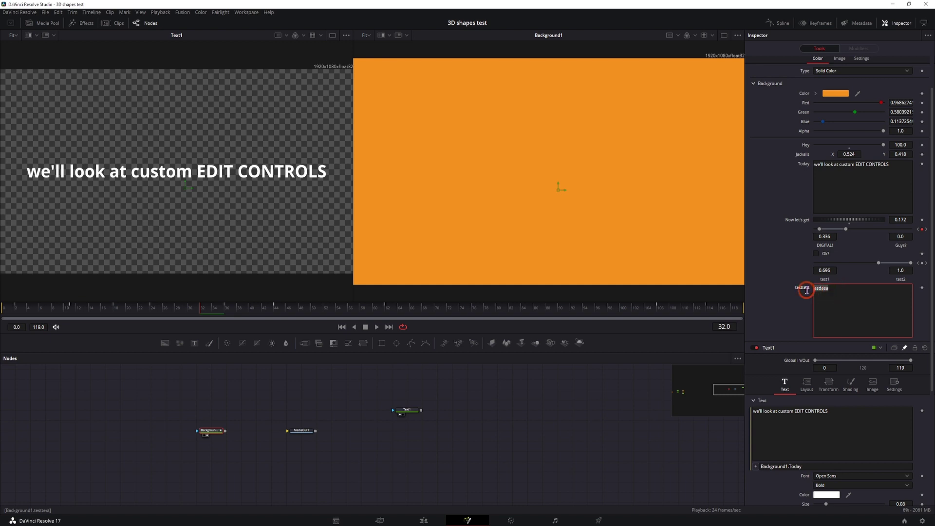
{"action": "type", "text": "1"}
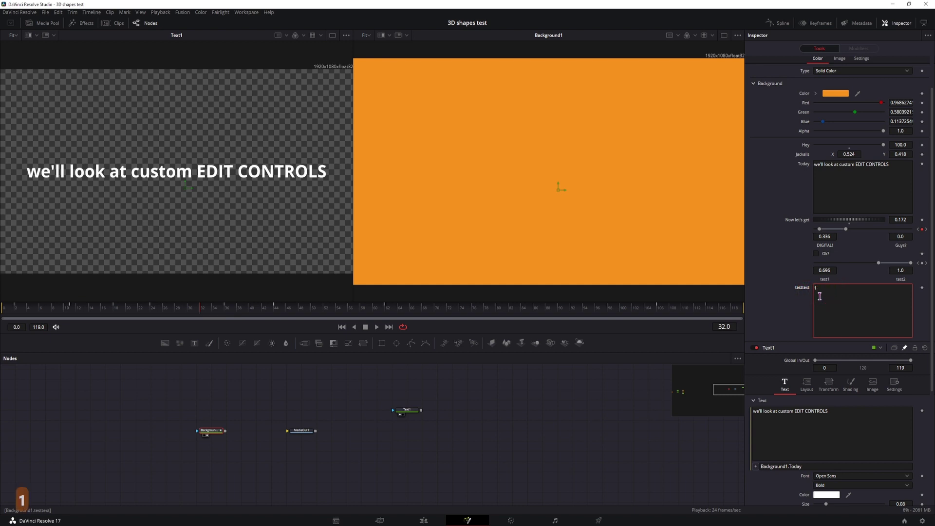
{"action": "type", "text": "21"}
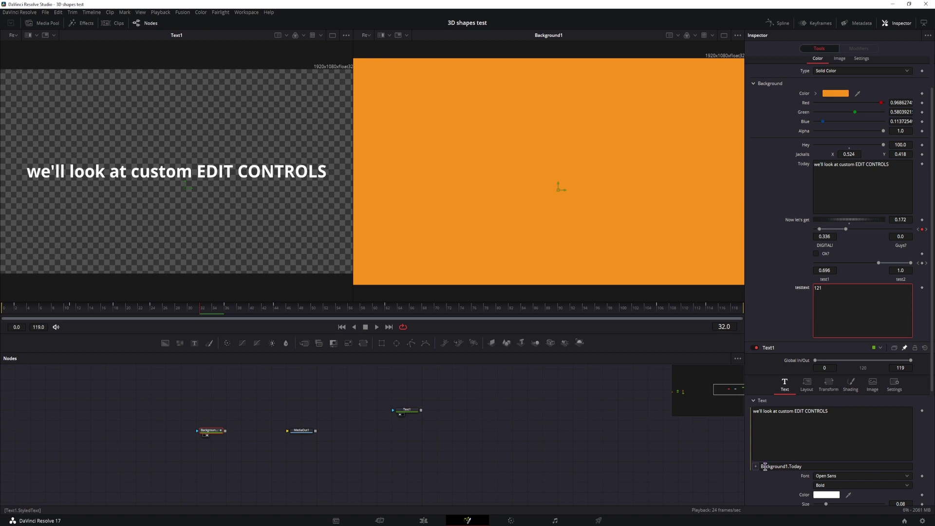
{"action": "left_click_drag", "start_coordinate": [755, 467], "coordinate": [801, 288]}
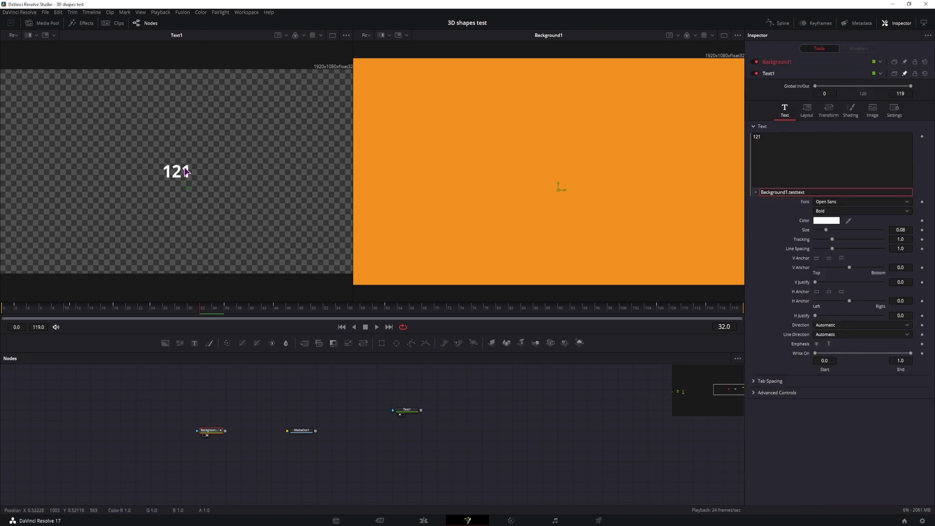
Try to add 100 to Text1's text expression with Background1.testtext+100.
{"action": "left_click", "coordinate": [819, 191]}
{"action": "type", "text": "+100"}
{"action": "key", "text": "Return"}
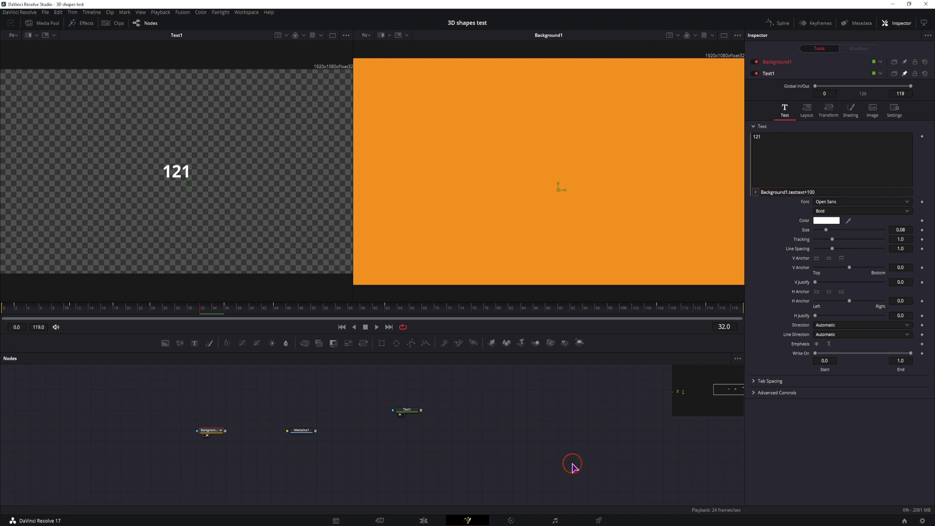
Try to append a percent sign to Text1's text by changing the expression to Background1.testtext .. "%".
{"action": "left_click", "coordinate": [817, 192]}
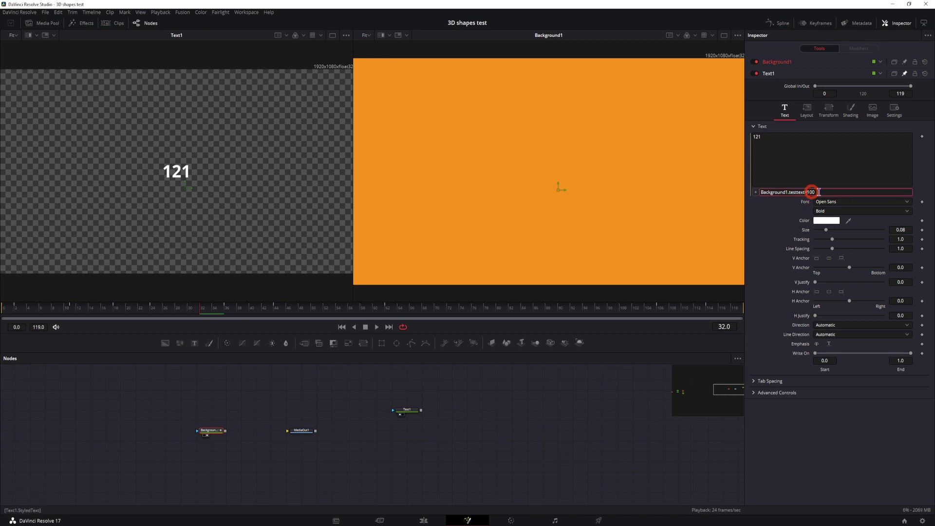
{"action": "key", "text": "BackSpace"}
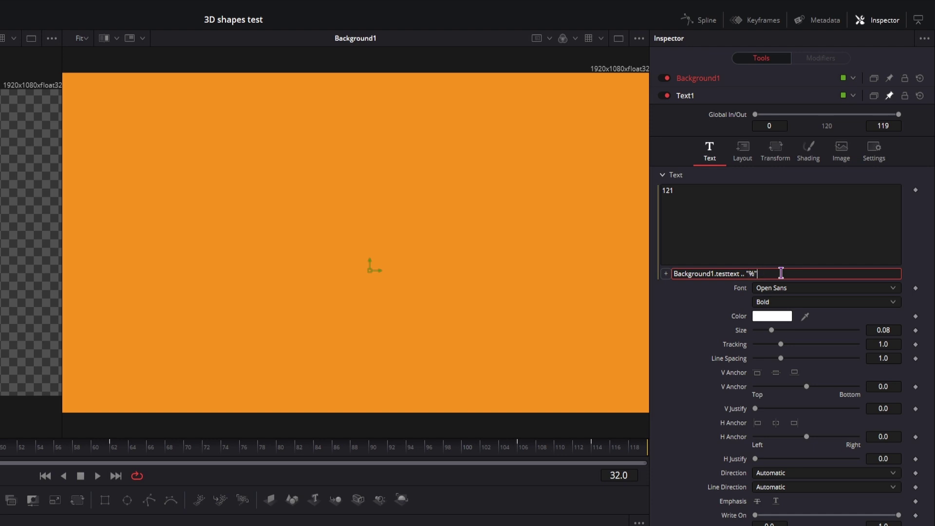
{"action": "key", "text": "Return"}
{"action": "left_click", "coordinate": [407, 412]}
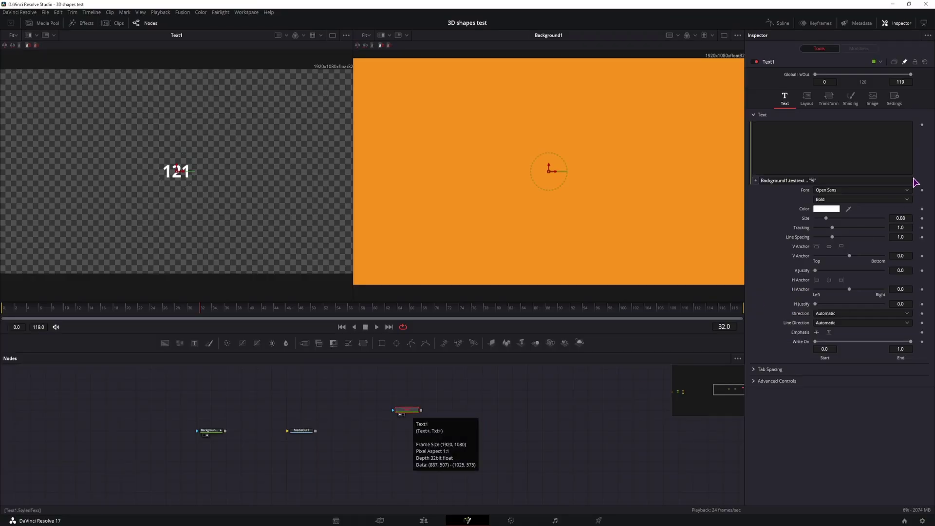
Insert .Value after testtext so the expression reads Background1.testtext.Value .. "%".
{"action": "left_click", "coordinate": [808, 181]}
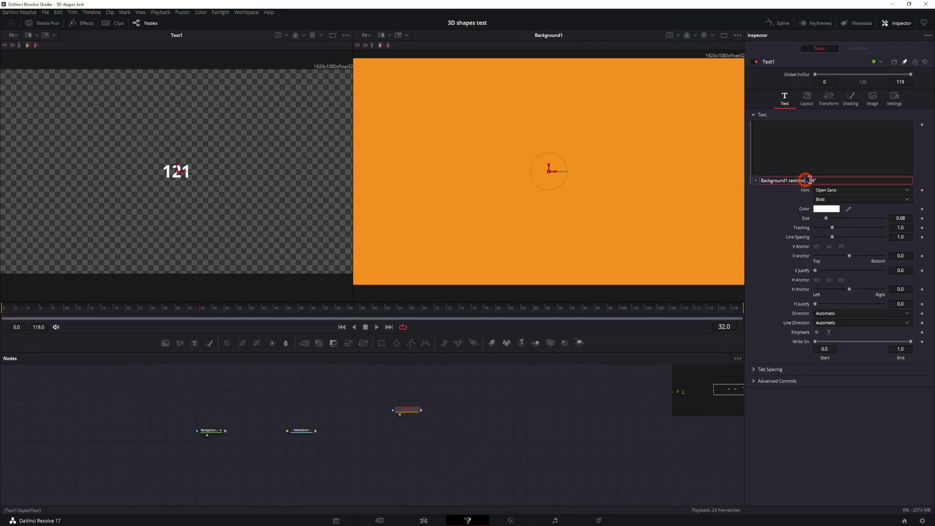
{"action": "left_click", "coordinate": [846, 179]}
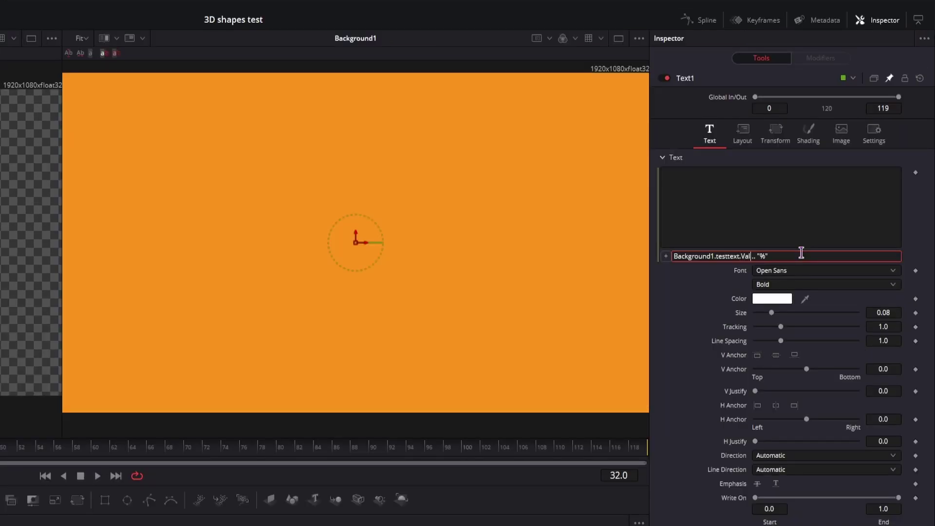
{"action": "key", "text": "Return"}
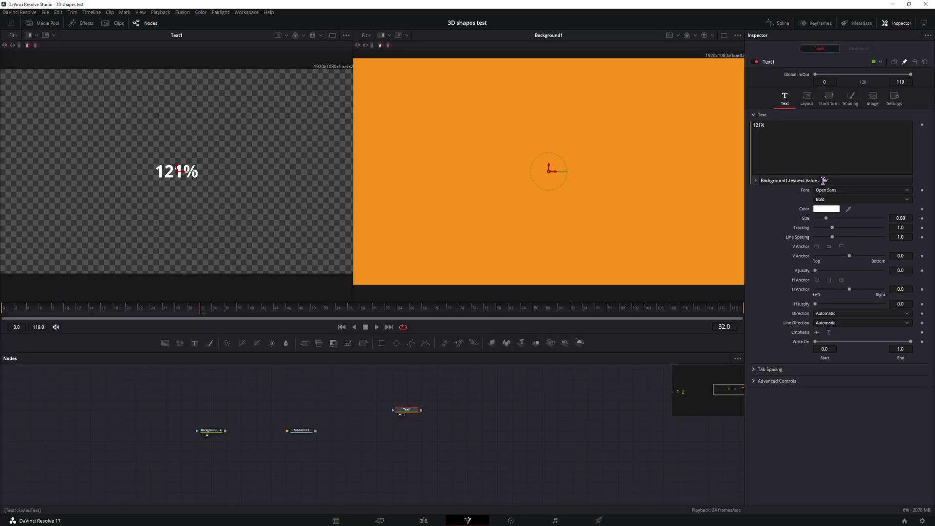
Replace the percent suffix in Text1's expression with + 100, and change the operation to a division by 100.
{"action": "left_click", "coordinate": [823, 180]}
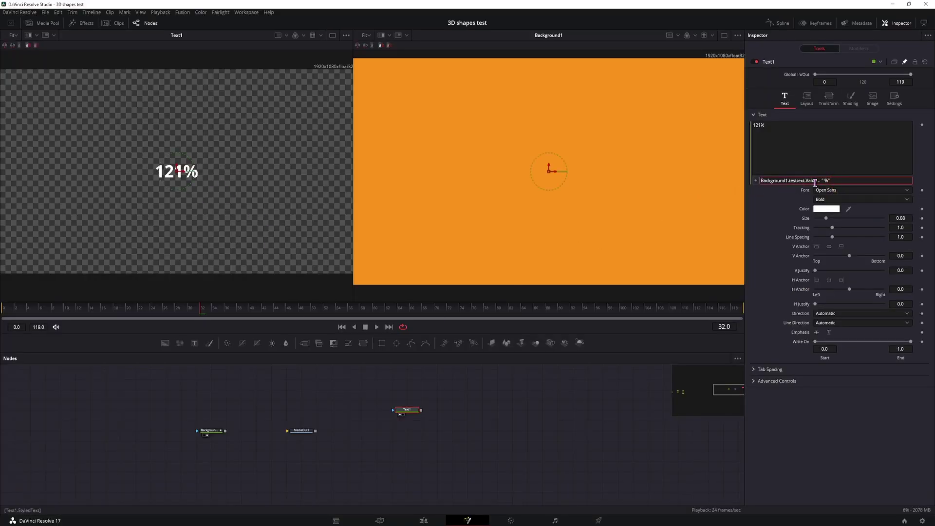
{"action": "left_click_drag", "start_coordinate": [818, 180], "coordinate": [861, 180]}
{"action": "key", "text": "BackSpace"}
{"action": "type", "text": "+ 100"}
{"action": "left_click", "coordinate": [583, 431]}
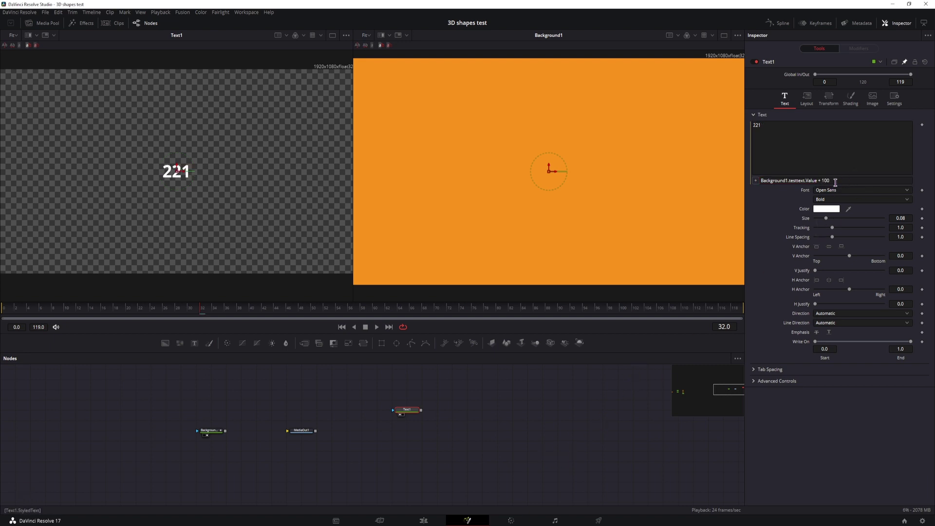
{"action": "left_click", "coordinate": [819, 180]}
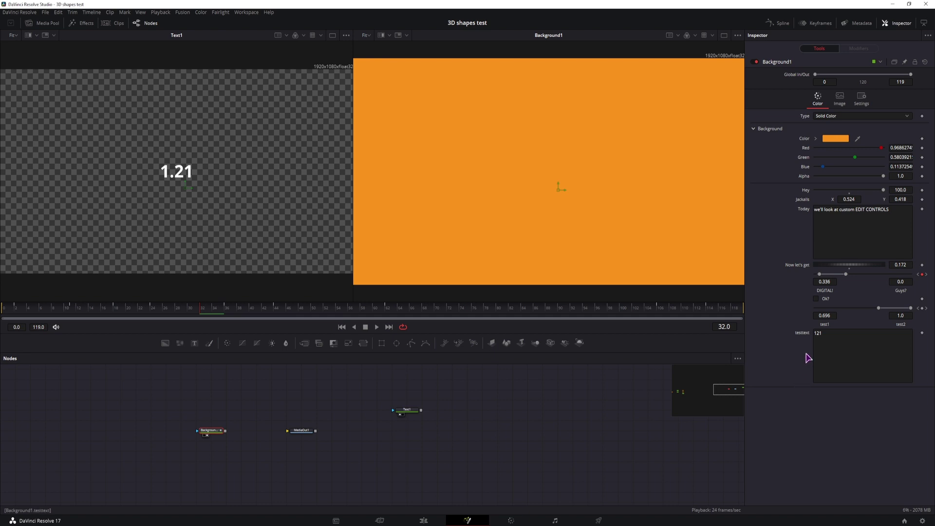
Copy the Background1 node, switch to Notepad++, and paste its code into new 1.txt to review the control definitions.
{"action": "right_click", "coordinate": [802, 336]}
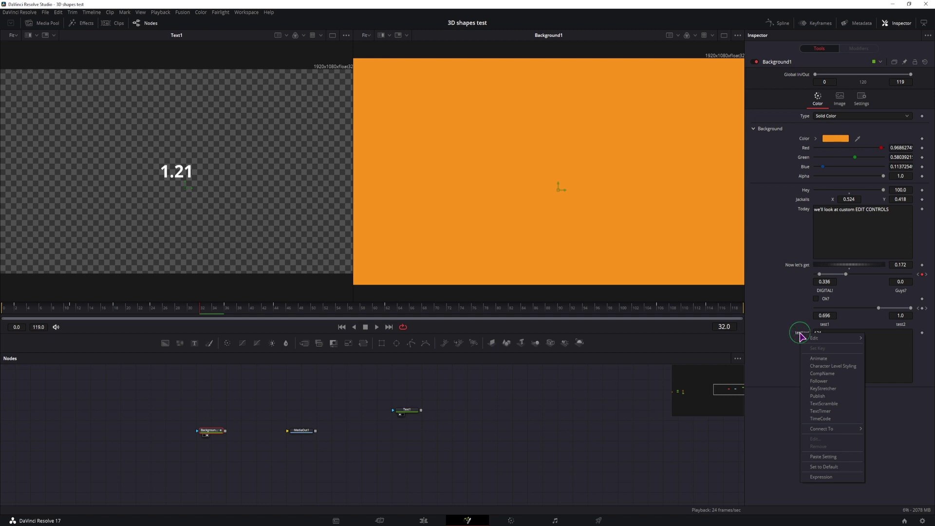
{"action": "left_click", "coordinate": [230, 454]}
{"action": "left_click", "coordinate": [210, 429]}
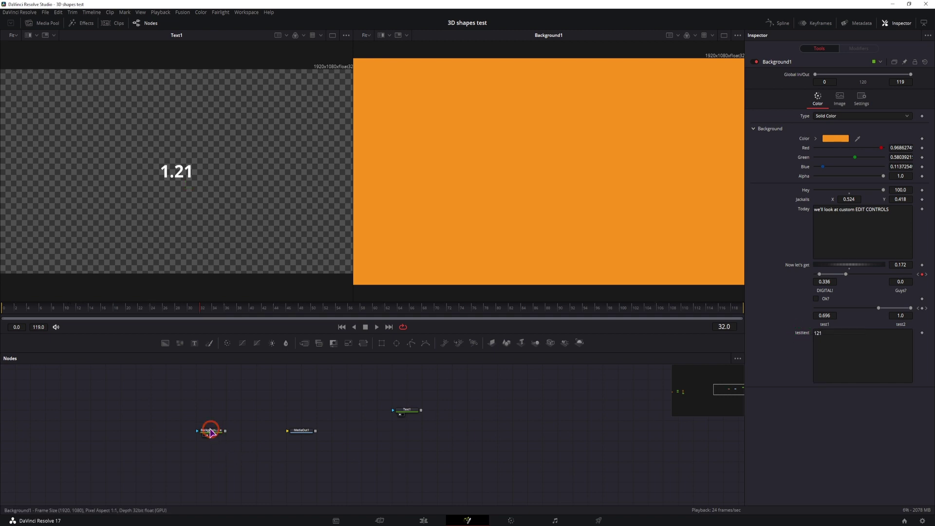
{"action": "key", "text": "ctrl+c"}
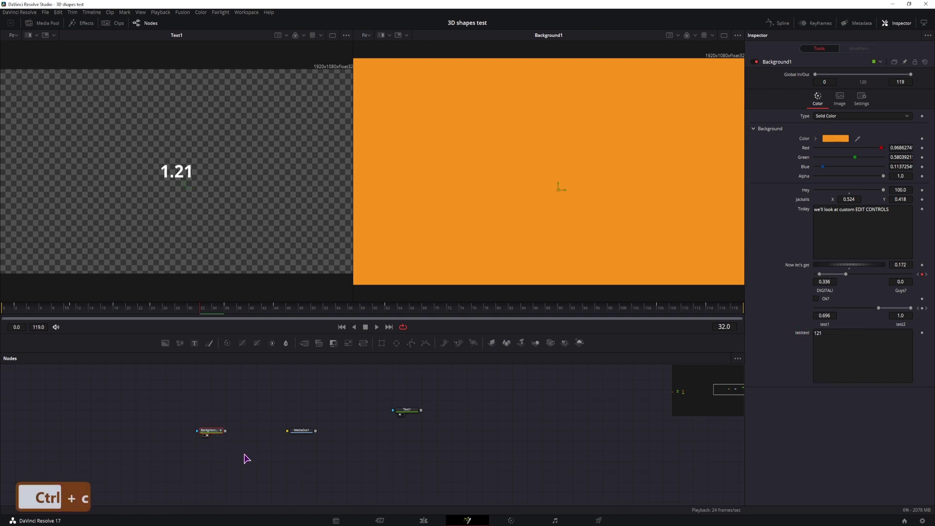
{"action": "left_click", "coordinate": [192, 525]}
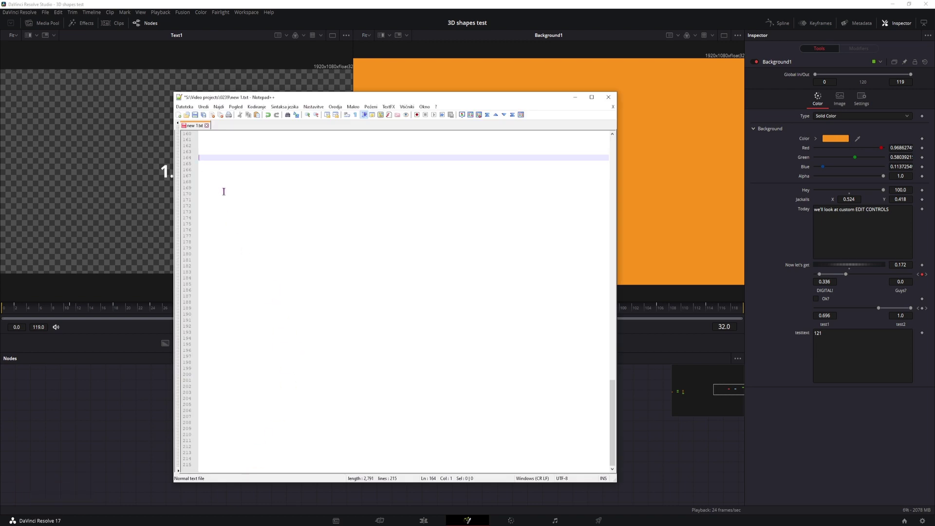
{"action": "key", "text": "ctrl"}
{"action": "key", "text": "ctrl+v"}
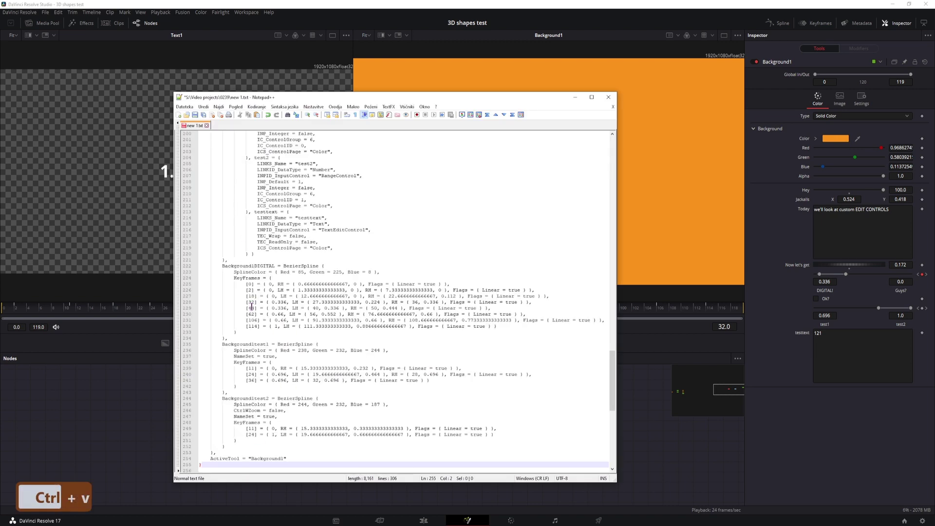
{"action": "scroll", "coordinate": [251, 308], "scroll_direction": "up", "scroll_amount": 8}
{"action": "scroll", "coordinate": [296, 385], "scroll_direction": "down", "scroll_amount": 7}
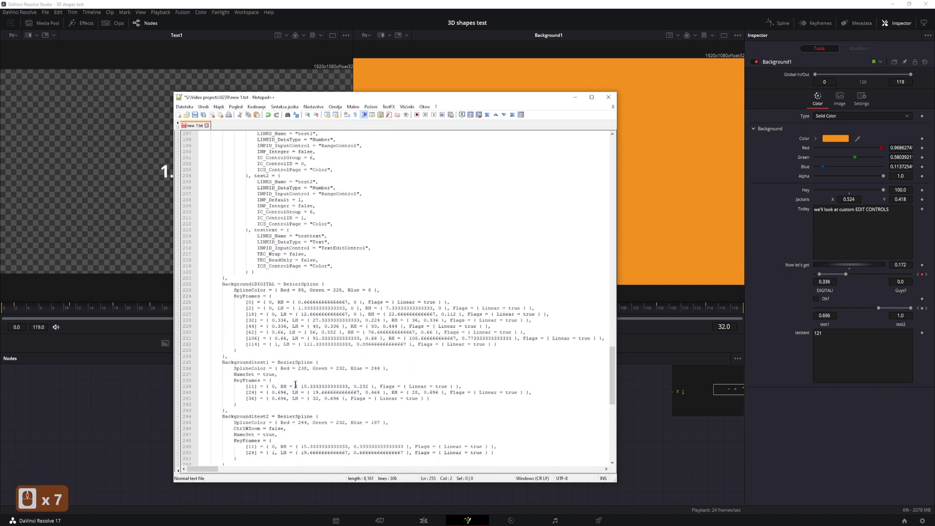
Find the UserControls section in the Background1 code and cut out the whole testtext control definition.
{"action": "scroll", "coordinate": [296, 385], "scroll_direction": "down", "scroll_amount": 1}
{"action": "scroll", "coordinate": [291, 430], "scroll_direction": "up", "scroll_amount": 8}
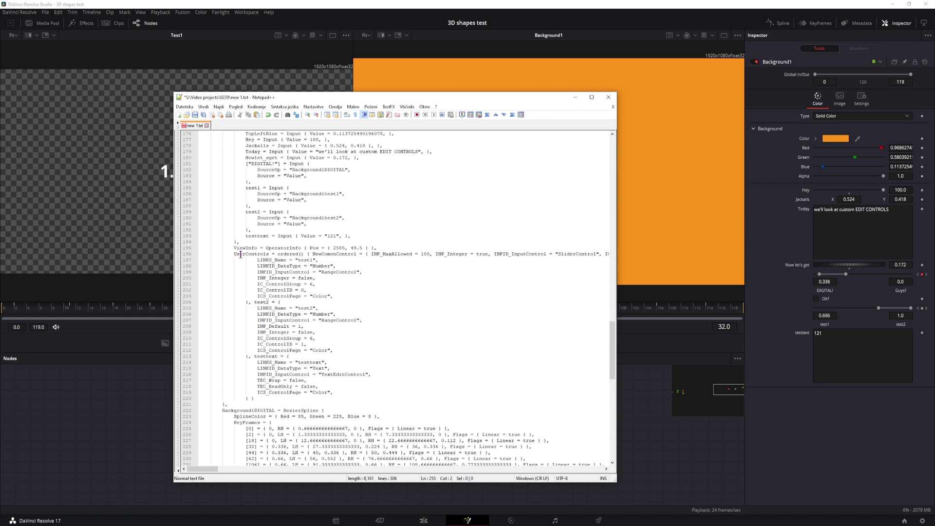
{"action": "left_click_drag", "start_coordinate": [241, 253], "coordinate": [262, 254]}
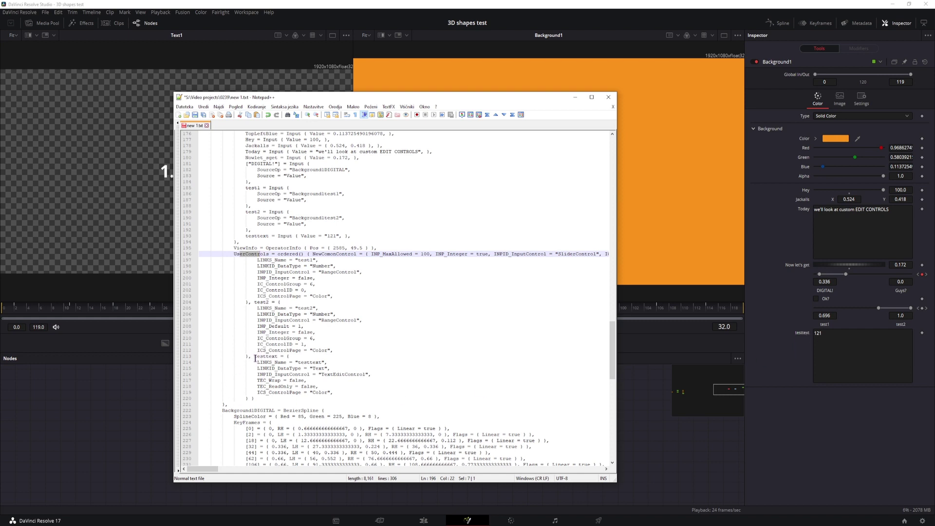
{"action": "left_click_drag", "start_coordinate": [255, 398], "coordinate": [250, 358]}
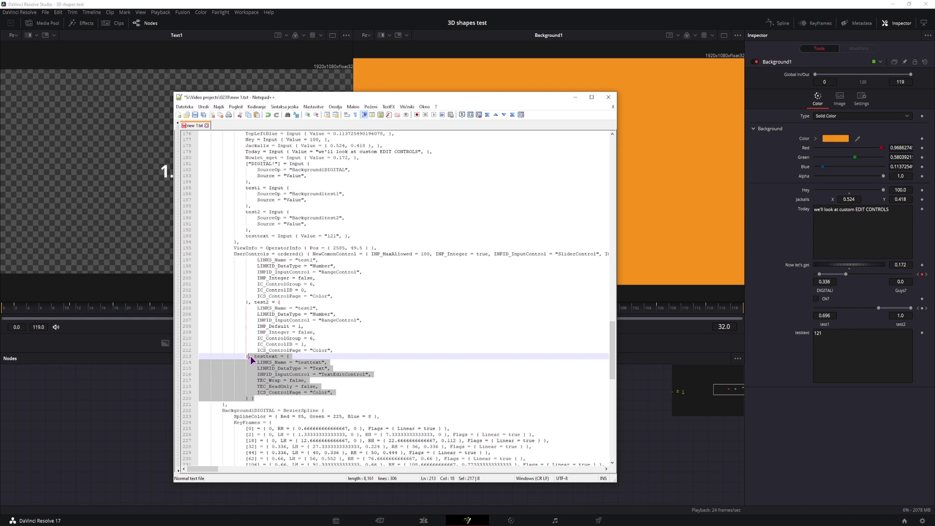
{"action": "key", "text": "ctrl+x"}
Move the Hey input line directly below the Jackalls line in the Inputs section and remove the empty line left behind.
{"action": "scroll", "coordinate": [251, 360], "scroll_direction": "up", "scroll_amount": 7}
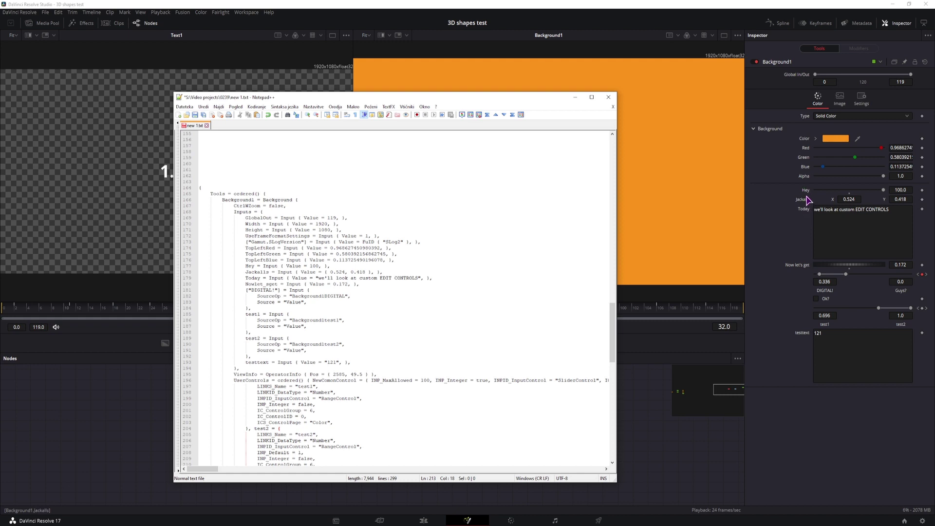
{"action": "left_click_drag", "start_coordinate": [246, 266], "coordinate": [330, 267]}
{"action": "key", "text": "ctrl"}
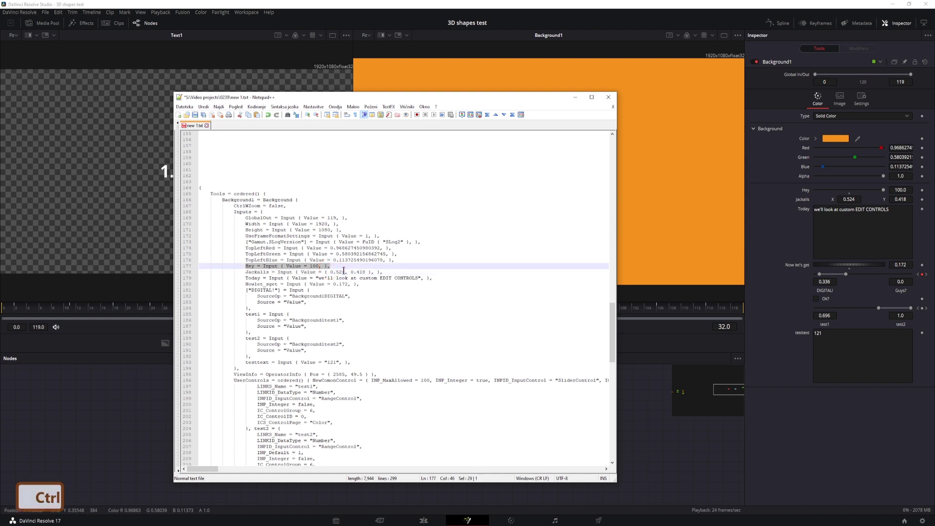
{"action": "key", "text": "ctrl+x"}
{"action": "left_click", "coordinate": [384, 272]}
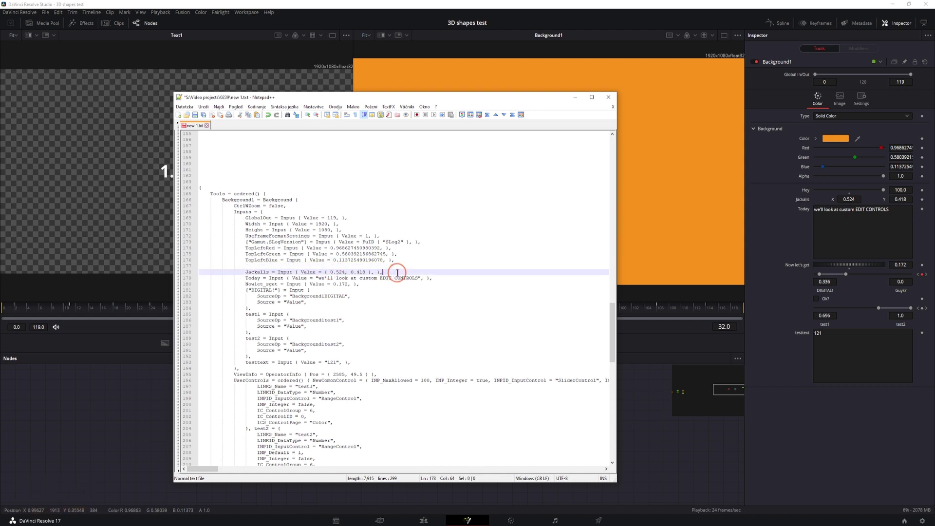
{"action": "key", "text": "Return"}
{"action": "key", "text": "ctrl+v"}
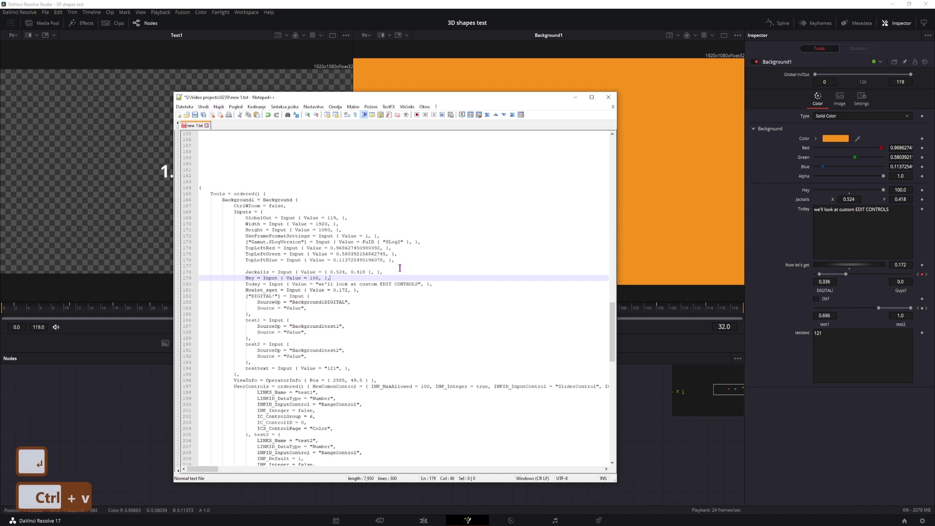
{"action": "left_click_drag", "start_coordinate": [398, 260], "coordinate": [398, 266]}
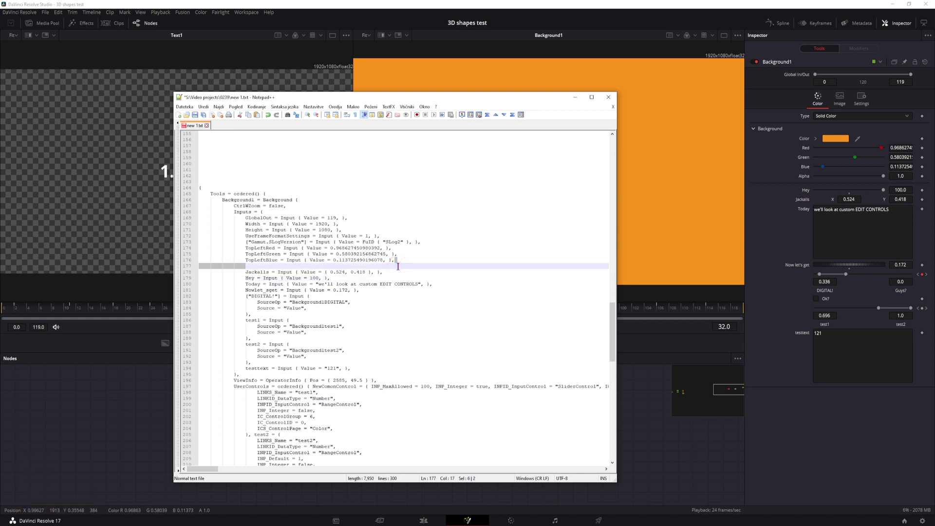
{"action": "key", "text": "BackSpace"}
Copy the edited Background1 code block, switch to DaVinci Resolve, and paste it into the node editor as a new Background node above MediaOut1.
{"action": "left_click_drag", "start_coordinate": [201, 188], "coordinate": [223, 157]}
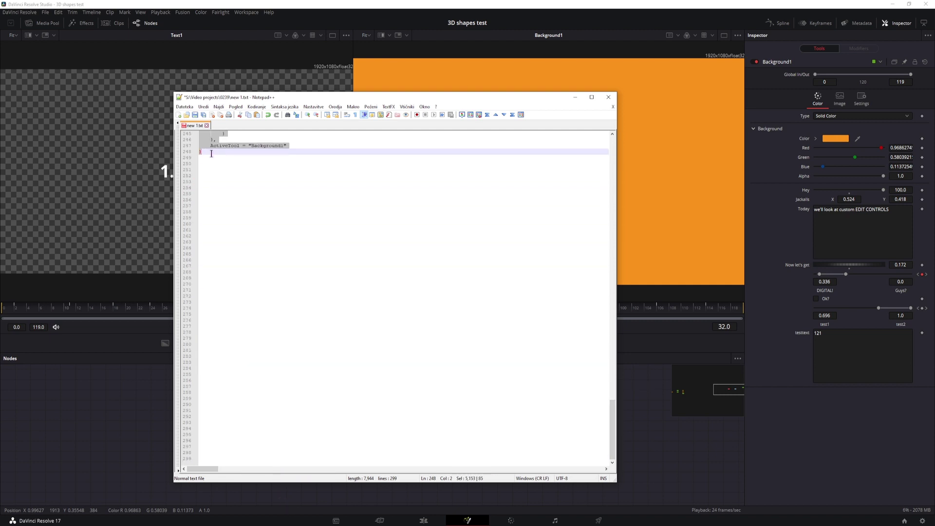
{"action": "key", "text": "ctrl+c"}
{"action": "left_click", "coordinate": [138, 415]}
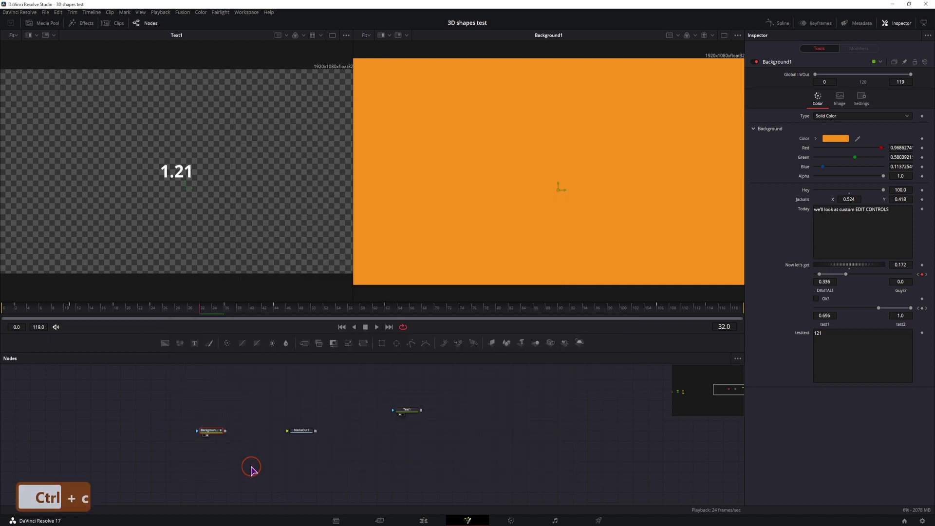
{"action": "key", "text": "ctrl+v"}
{"action": "left_click_drag", "start_coordinate": [254, 465], "coordinate": [256, 412]}
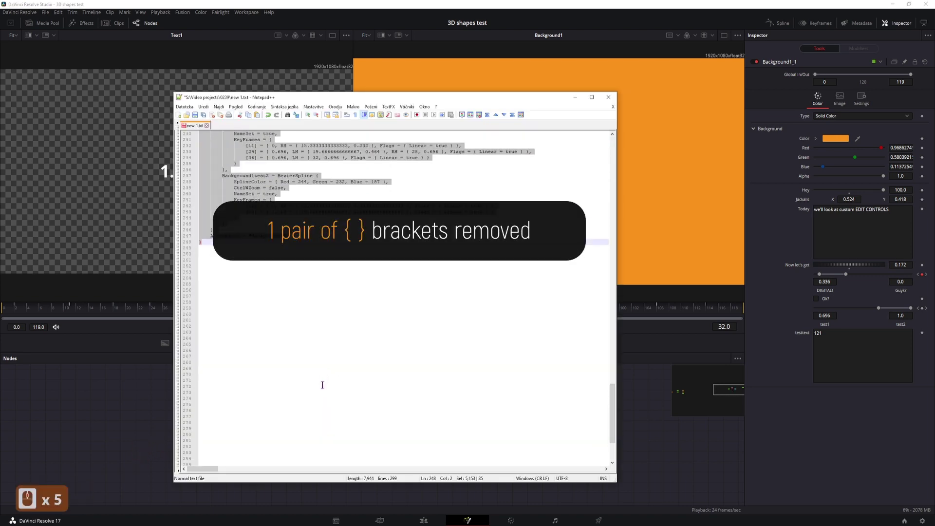
Copy the Background1_2_1 node, paste its code into new 1.txt below the earlier block, and review it up to the UserControls section.
{"action": "scroll", "coordinate": [322, 385], "scroll_direction": "up", "scroll_amount": 5}
{"action": "scroll", "coordinate": [323, 384], "scroll_direction": "up", "scroll_amount": 5}
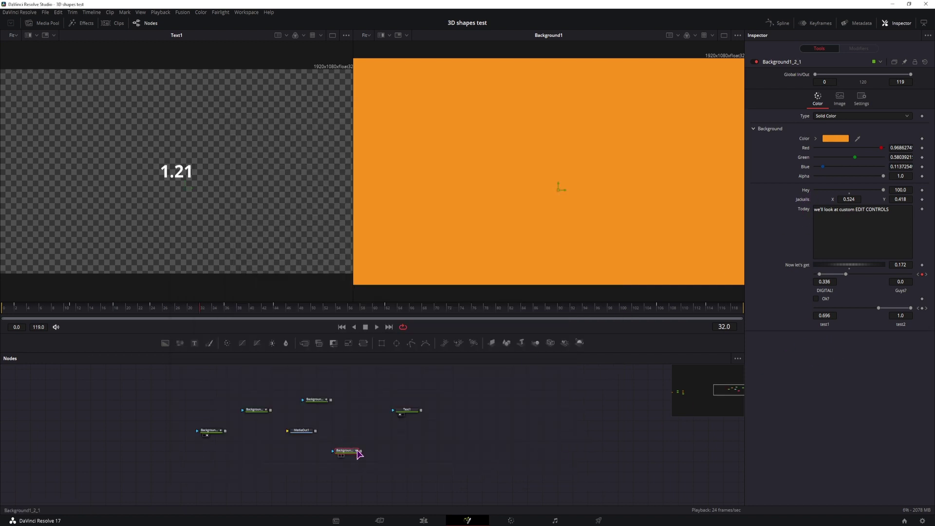
{"action": "key", "text": "ctrl+c"}
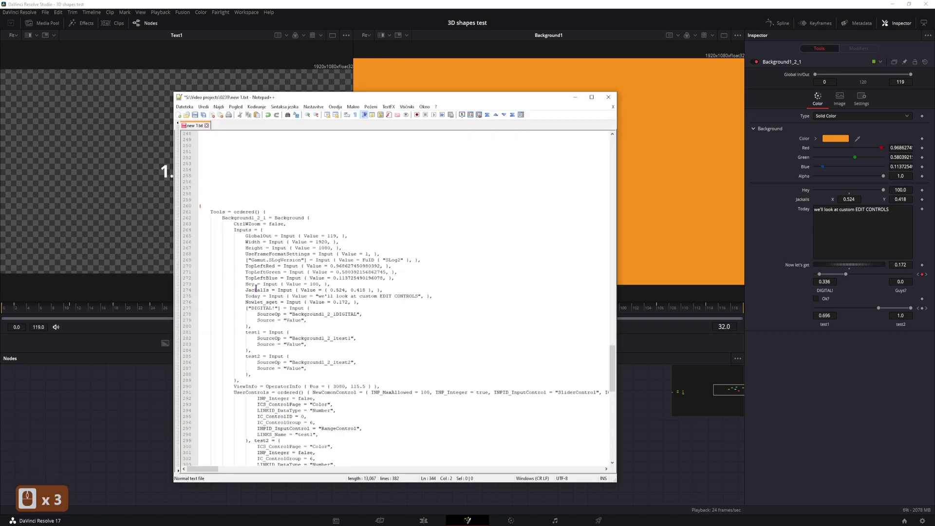
{"action": "scroll", "coordinate": [326, 443], "scroll_direction": "down", "scroll_amount": 15}
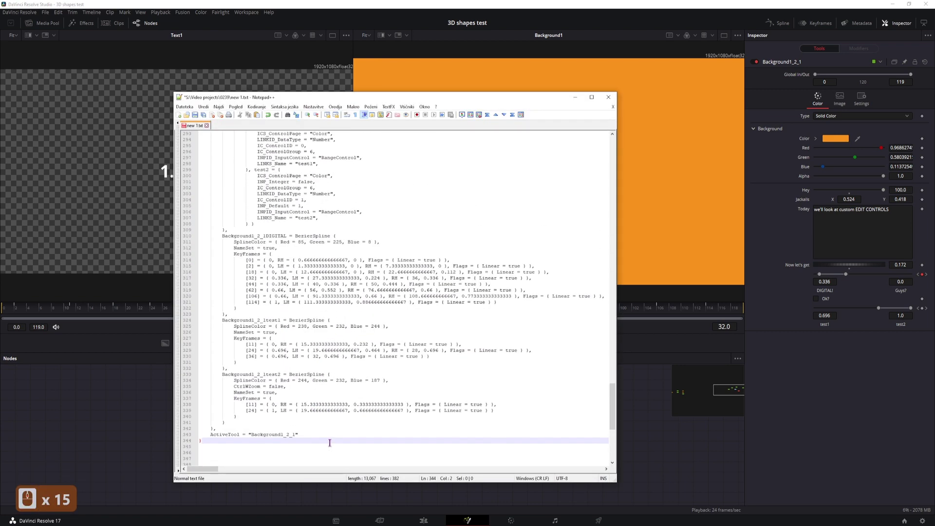
{"action": "scroll", "coordinate": [329, 443], "scroll_direction": "down", "scroll_amount": 1}
{"action": "scroll", "coordinate": [322, 418], "scroll_direction": "up", "scroll_amount": 16}
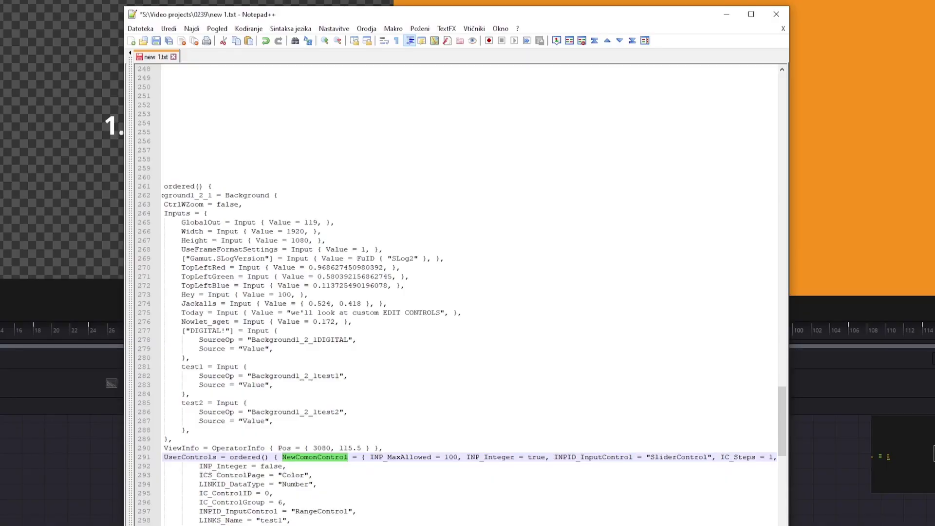
Move the Hey control definition in the UserControls line so it follows the Jackalls definition and precedes Today.
{"action": "scroll", "coordinate": [469, 295], "scroll_direction": "right", "scroll_amount": 1}
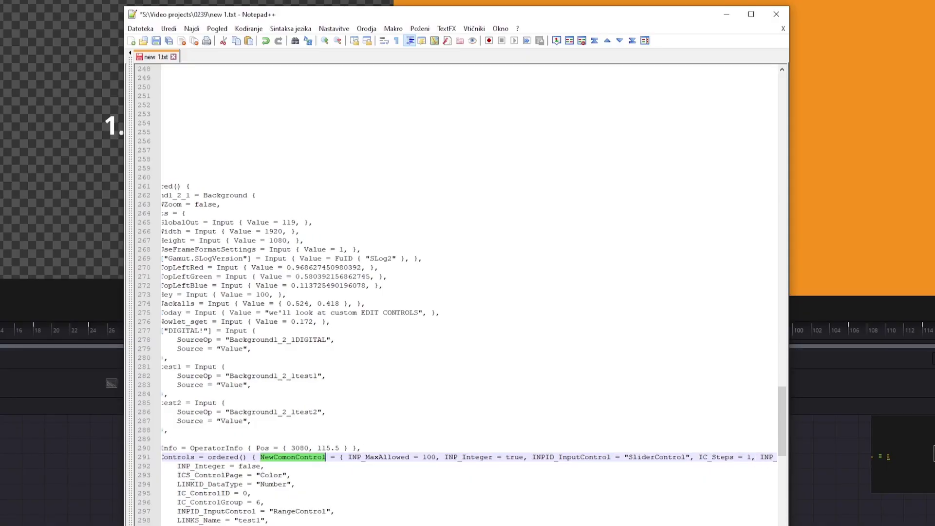
{"action": "scroll", "coordinate": [468, 295], "scroll_direction": "right", "scroll_amount": 5}
{"action": "scroll", "coordinate": [469, 295], "scroll_direction": "right", "scroll_amount": 6}
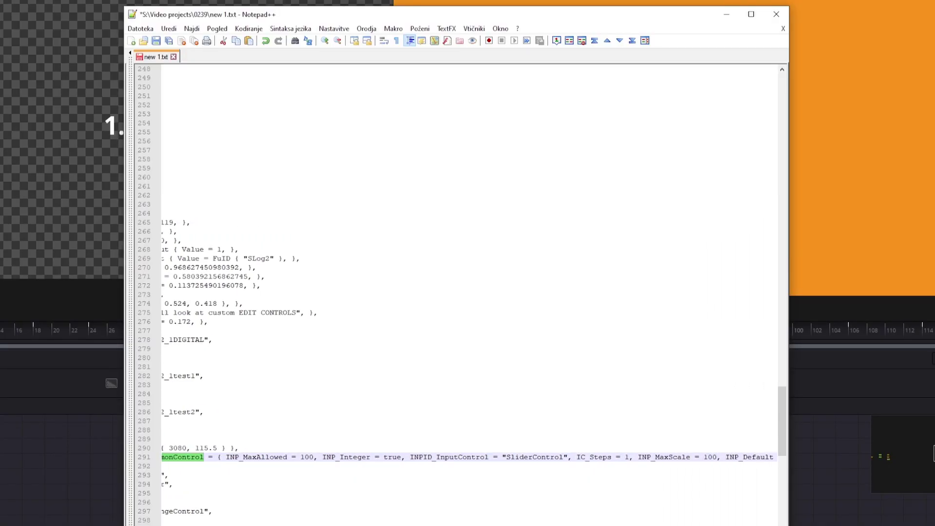
{"action": "scroll", "coordinate": [469, 295], "scroll_direction": "left", "scroll_amount": 1}
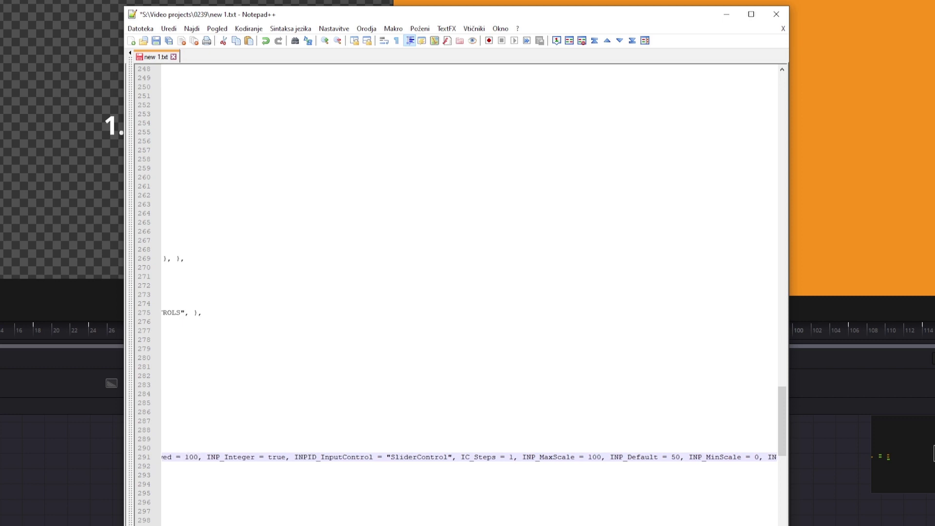
{"action": "scroll", "coordinate": [469, 295], "scroll_direction": "right", "scroll_amount": 7}
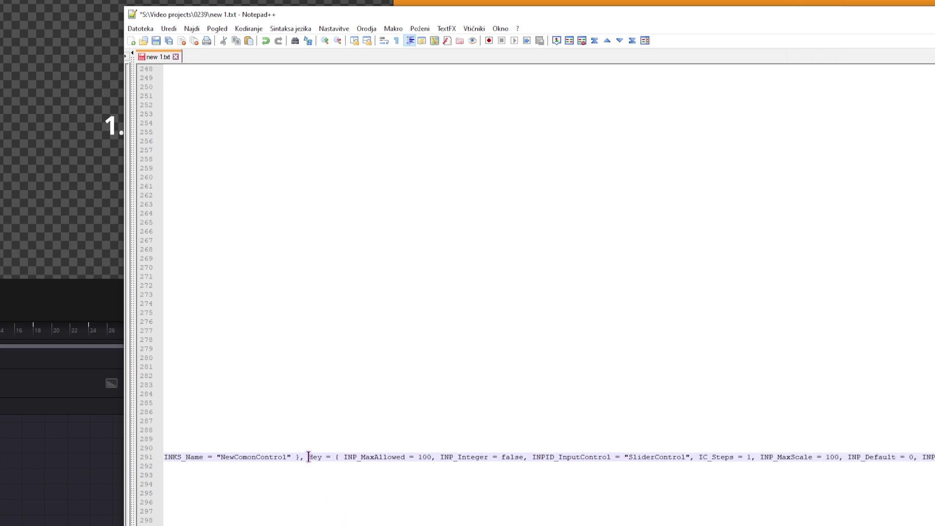
{"action": "left_click_drag", "start_coordinate": [308, 457], "coordinate": [934, 458]}
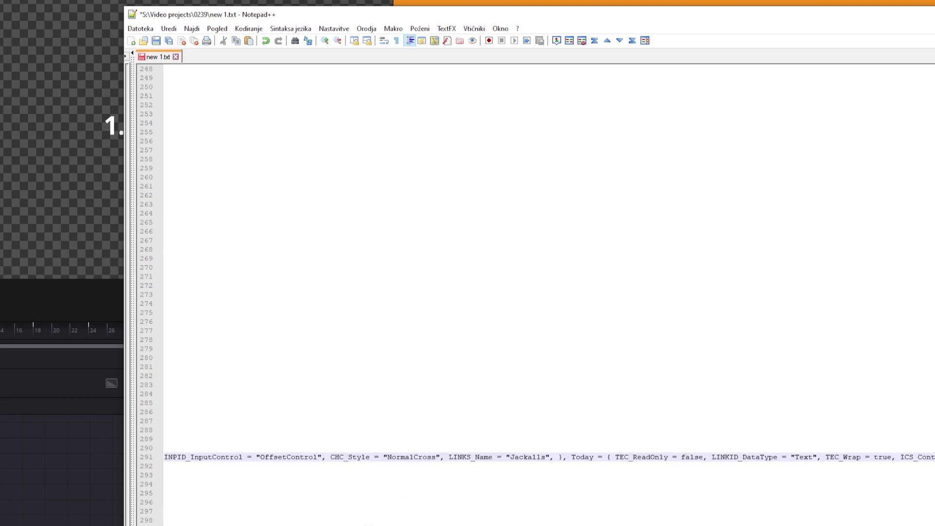
{"action": "scroll", "coordinate": [549, 457], "scroll_direction": "left", "scroll_amount": 10}
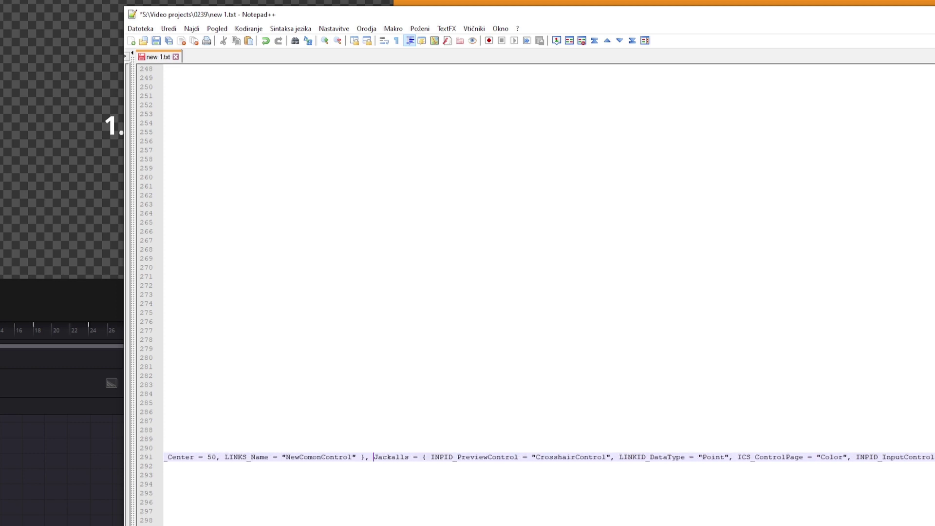
{"action": "left_click", "coordinate": [461, 458]}
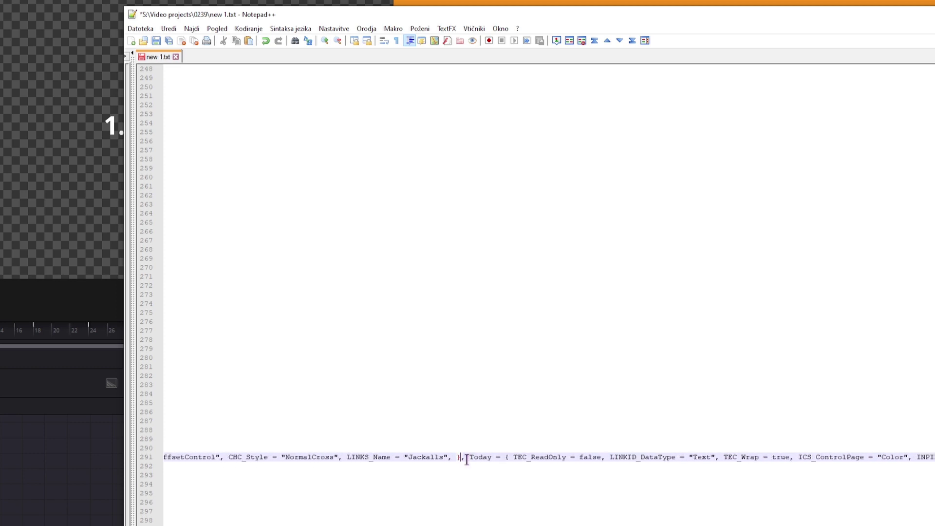
{"action": "left_click", "coordinate": [467, 458]}
{"action": "scroll", "coordinate": [485, 494], "scroll_direction": "right", "scroll_amount": 5}
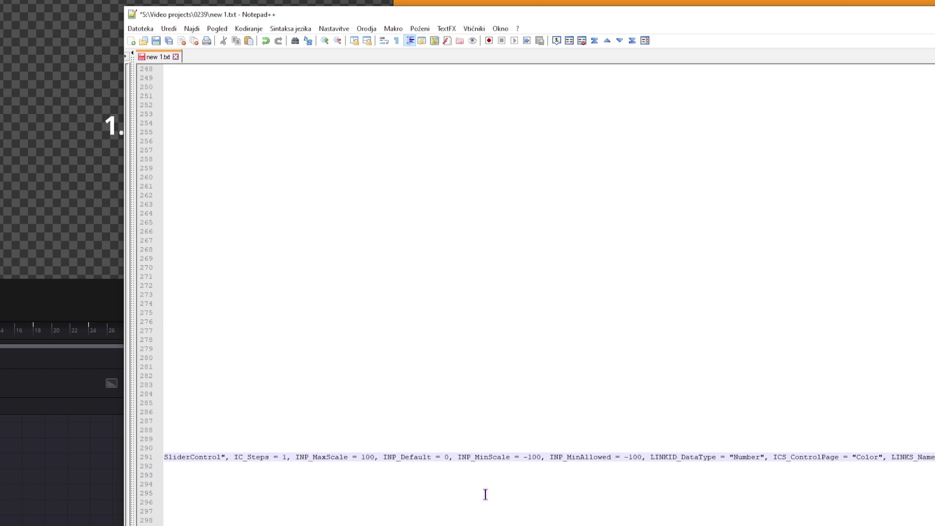
Copy the reordered Background1_2_1 code block, switch to DaVinci Resolve, and paste it into an empty area of the node editor.
{"action": "left_click_drag", "start_coordinate": [201, 206], "coordinate": [213, 230]}
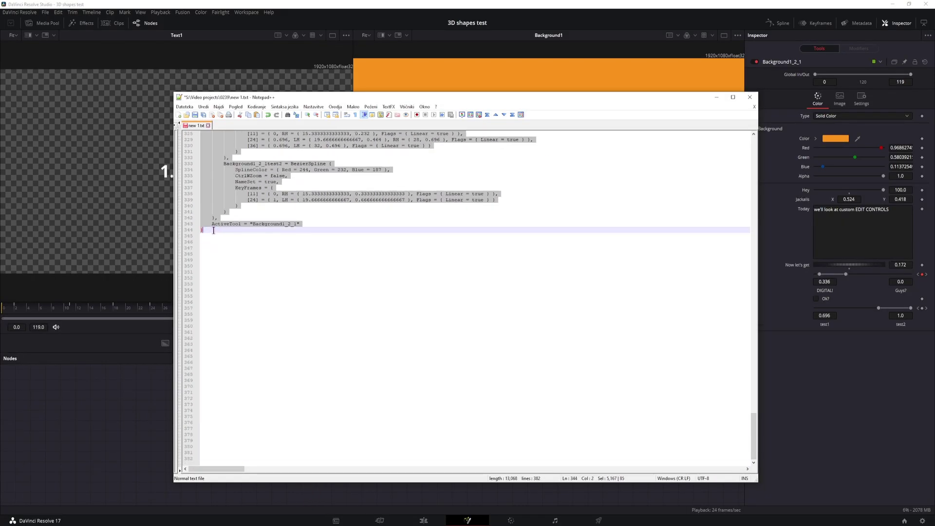
{"action": "key", "text": "ctrl+c"}
{"action": "left_click", "coordinate": [140, 439]}
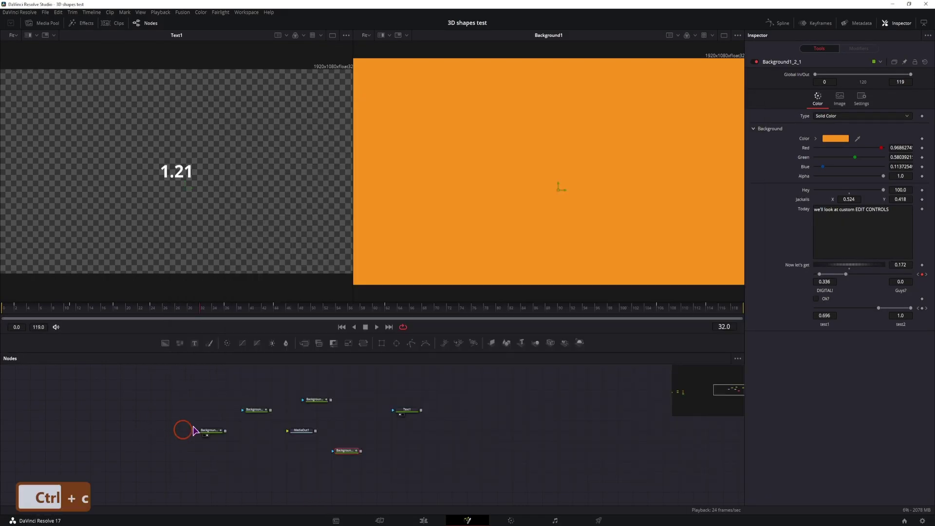
{"action": "left_click", "coordinate": [472, 444]}
{"action": "key", "text": "ctrl+v"}
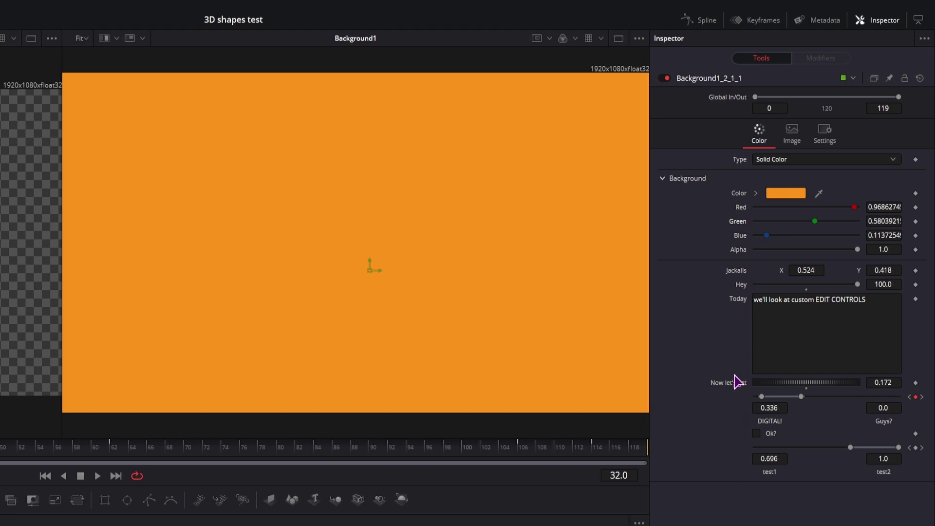
Open Edit Controls for the newly pasted Background node and choose the existing Jackalls control as the ID.
{"action": "right_click", "coordinate": [700, 78]}
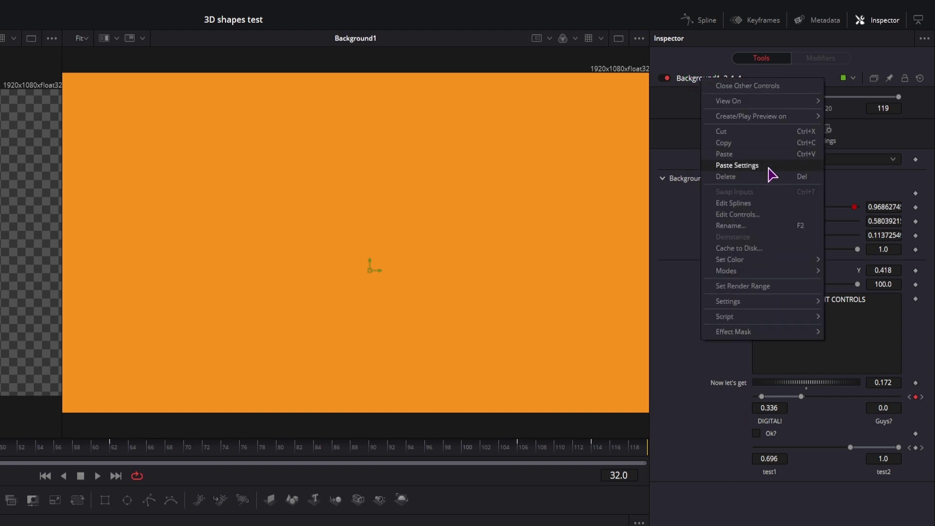
{"action": "left_click", "coordinate": [751, 214]}
{"action": "left_click", "coordinate": [409, 271]}
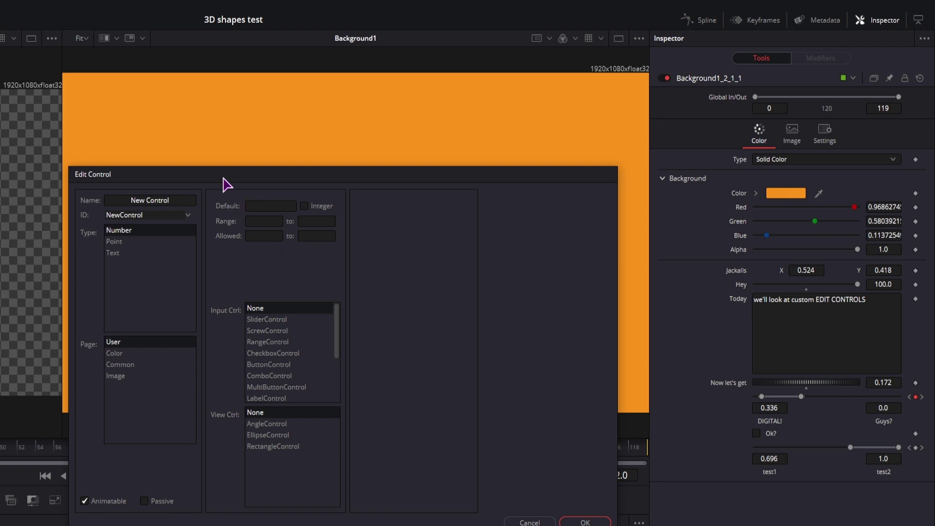
{"action": "left_click_drag", "start_coordinate": [222, 176], "coordinate": [80, 177]}
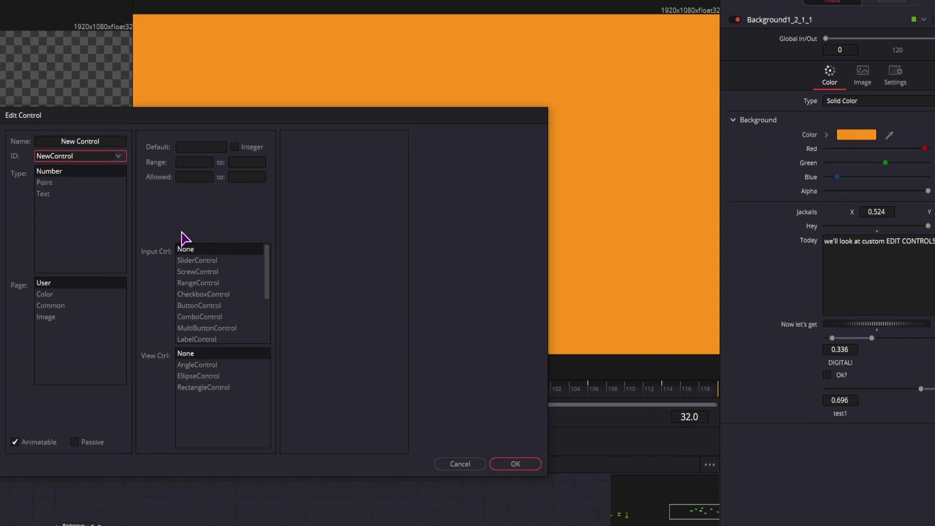
{"action": "left_click", "coordinate": [119, 156]}
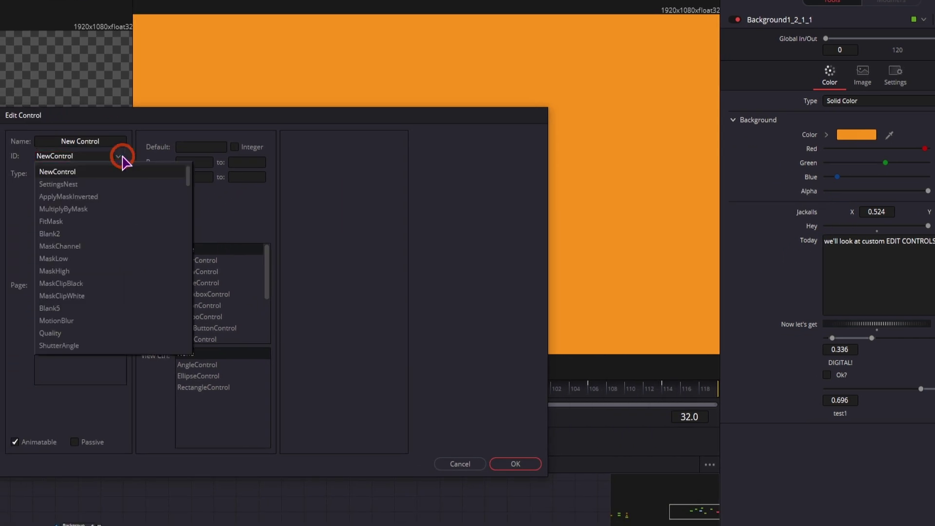
{"action": "scroll", "coordinate": [92, 273], "scroll_direction": "down", "scroll_amount": 3}
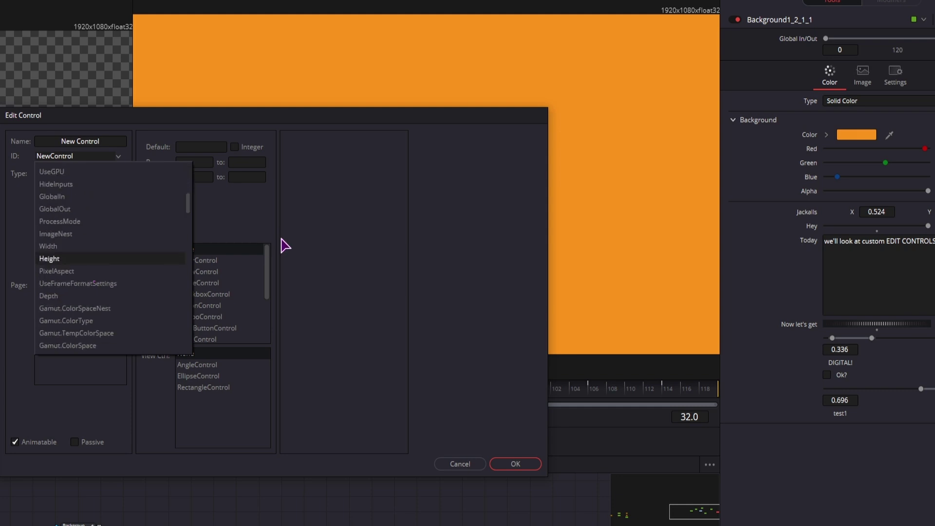
{"action": "left_click", "coordinate": [489, 311]}
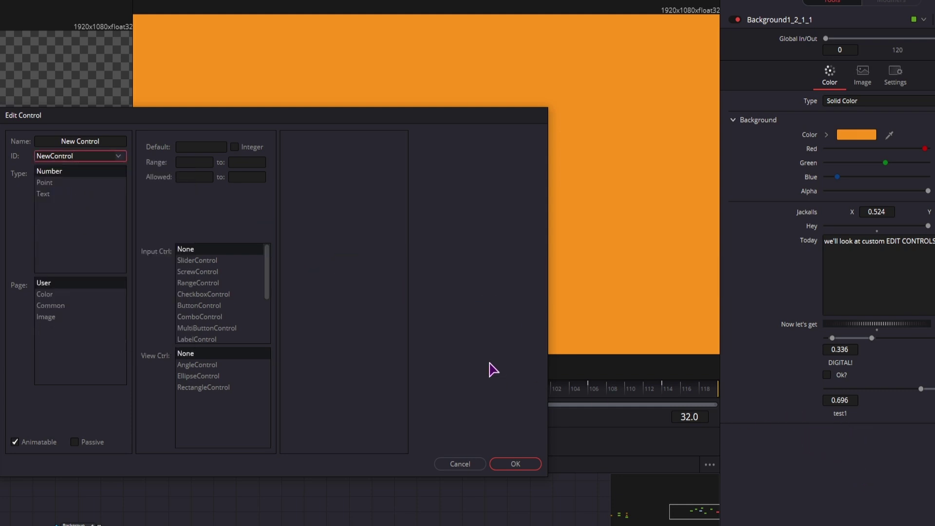
{"action": "left_click", "coordinate": [119, 156]}
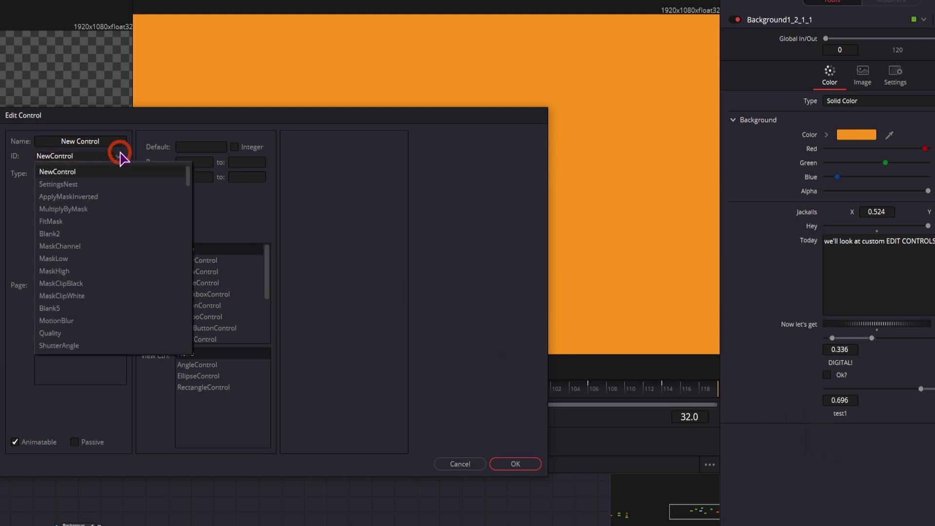
{"action": "left_click", "coordinate": [187, 183]}
{"action": "left_click_drag", "start_coordinate": [187, 183], "coordinate": [146, 355]}
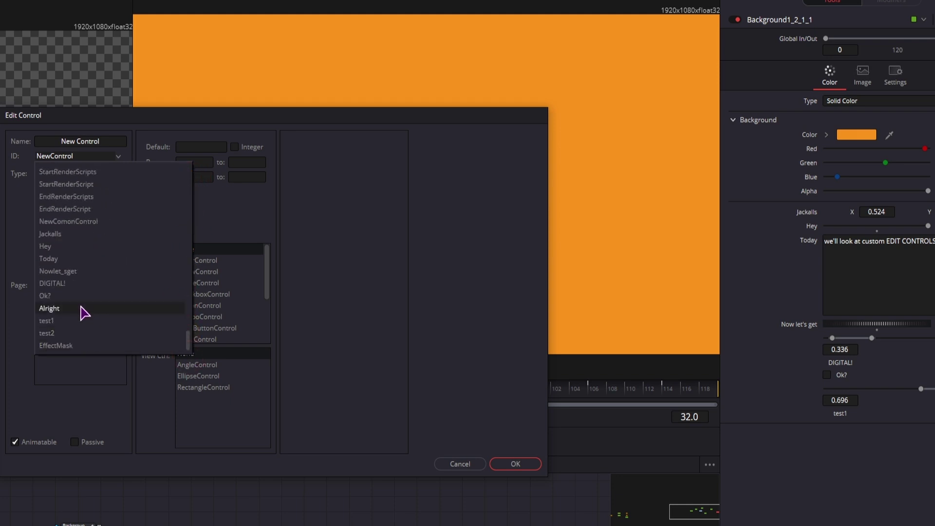
{"action": "left_click", "coordinate": [77, 235]}
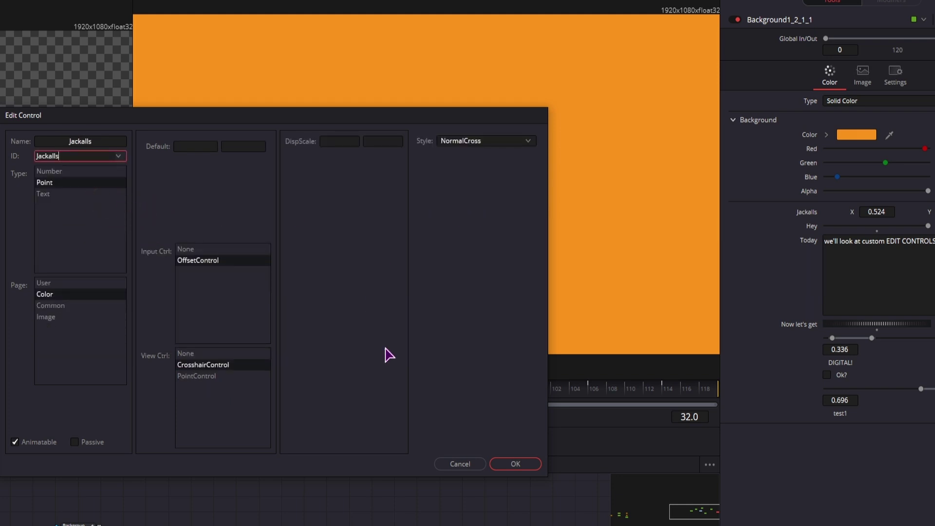
Confirm the edit of the Jackalls control and lower the pasted node's Hey value to 43.
{"action": "left_click", "coordinate": [515, 464]}
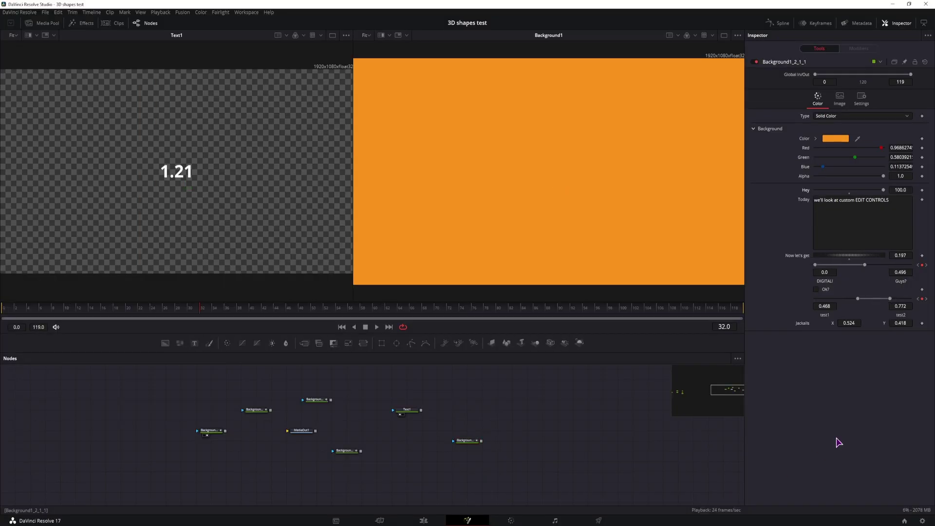
{"action": "left_click_drag", "start_coordinate": [881, 190], "coordinate": [847, 191]}
Add a Custom Tool node in an empty area of the node editor and raise its Number In 1 and Number In 2 to about 0.49.
{"action": "left_click", "coordinate": [507, 410]}
{"action": "key", "text": "ctrl+space"}
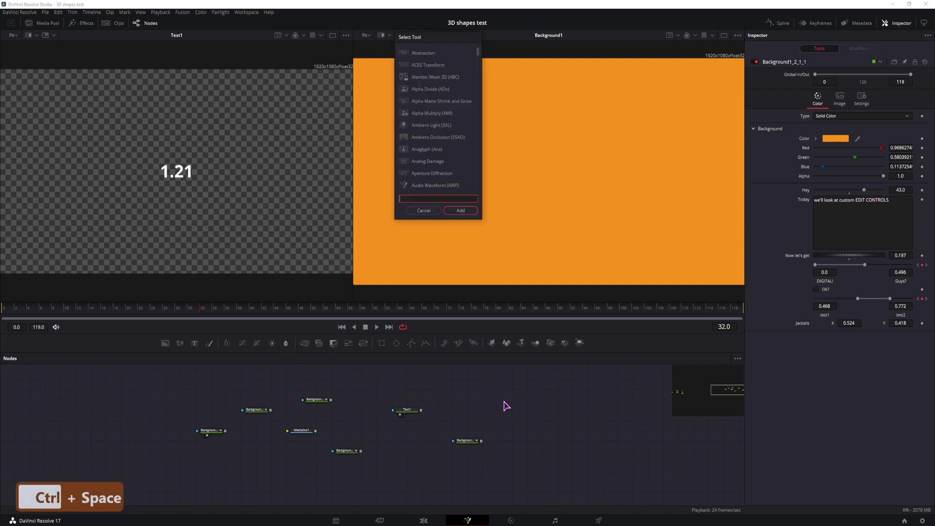
{"action": "type", "text": "custom"}
{"action": "key", "text": "Down"}
{"action": "key", "text": "Return"}
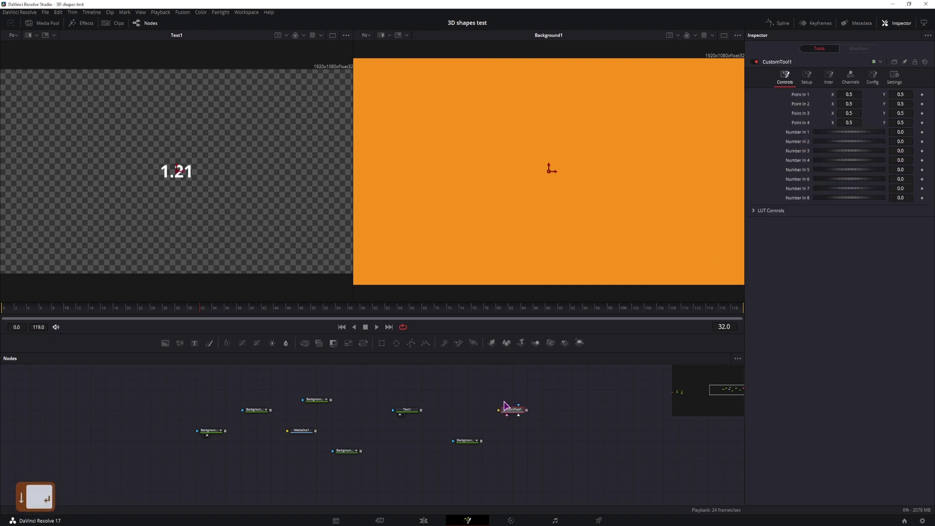
{"action": "left_click_drag", "start_coordinate": [826, 133], "coordinate": [851, 134]}
{"action": "left_click_drag", "start_coordinate": [843, 142], "coordinate": [873, 141]}
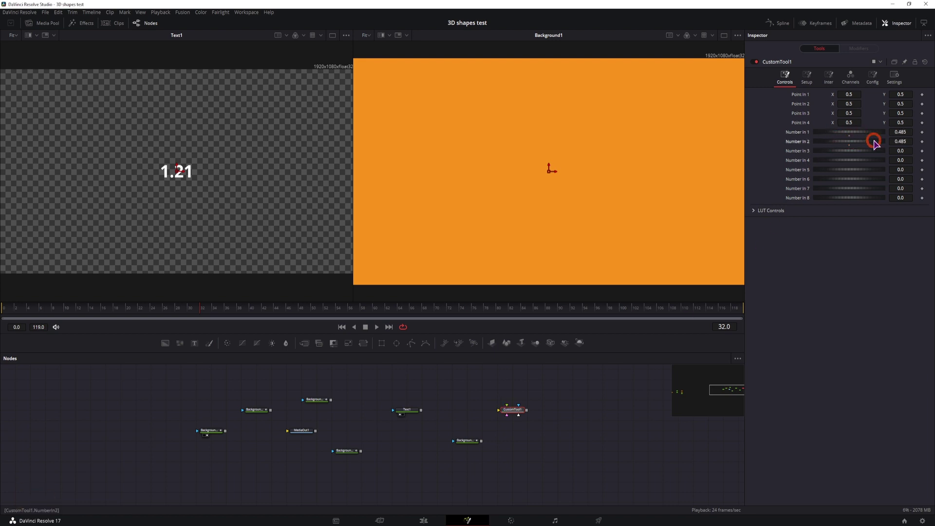
Browse the Custom Tool's Inter, Channels, Config and Settings pages, return to its Controls, and delete the node.
{"action": "left_click", "coordinate": [828, 77]}
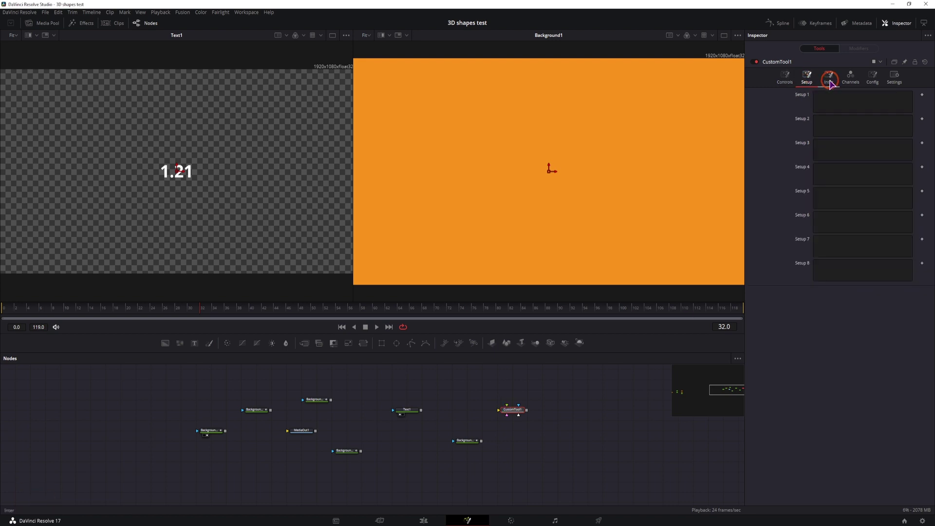
{"action": "left_click", "coordinate": [850, 78]}
{"action": "left_click", "coordinate": [873, 78]}
{"action": "left_click", "coordinate": [894, 78]}
{"action": "left_click", "coordinate": [784, 78]}
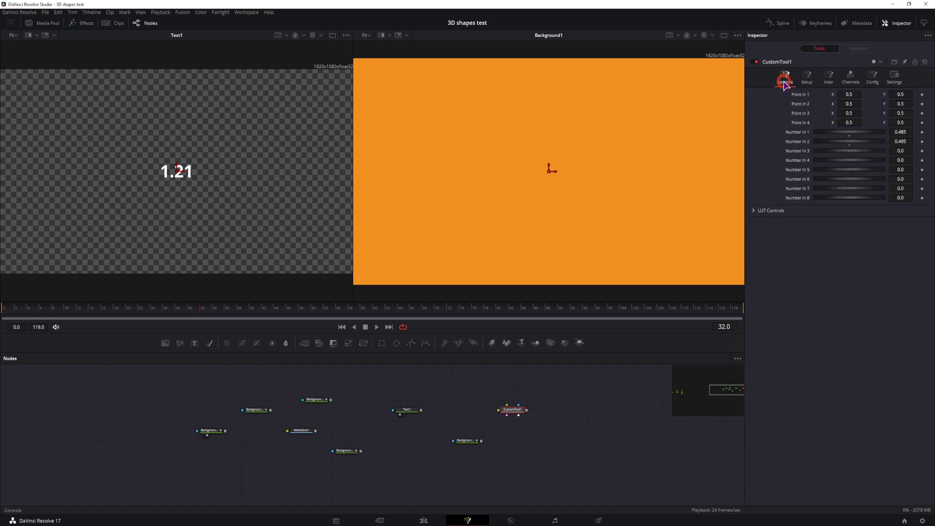
{"action": "left_click", "coordinate": [516, 413]}
{"action": "key", "text": "BackSpace"}
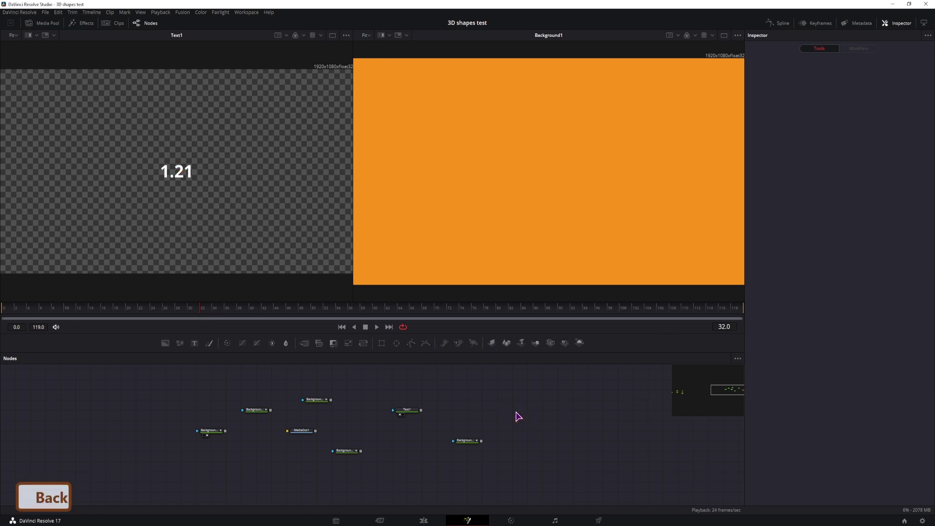
Select the Background1 node and adjust its Now let's get control to about 0.576.
{"action": "left_click", "coordinate": [407, 413]}
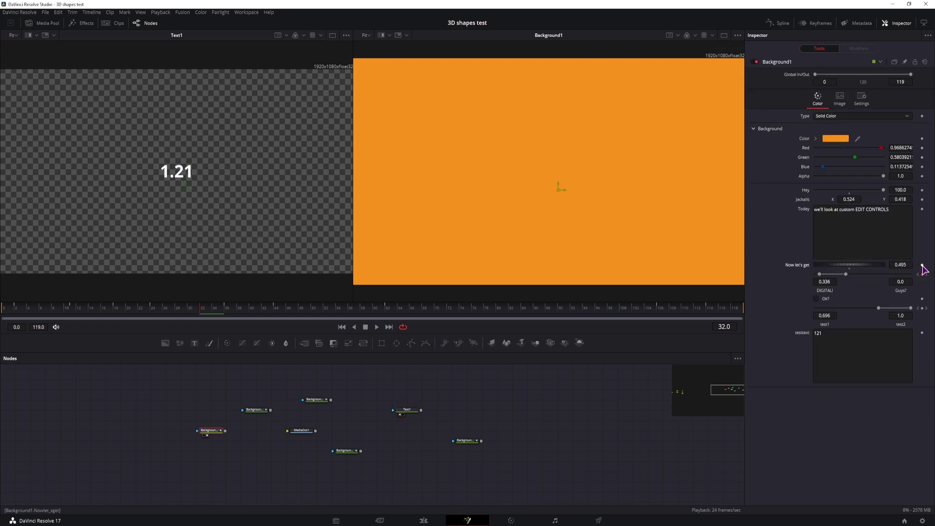
{"action": "mouse_move", "coordinate": [869, 265]}
{"action": "left_mouse_down"}
{"action": "mouse_move", "coordinate": [819, 264]}
{"action": "mouse_move", "coordinate": [856, 263]}
{"action": "left_mouse_up"}
{"action": "mouse_move", "coordinate": [847, 265]}
{"action": "left_mouse_down"}
{"action": "mouse_move", "coordinate": [872, 265]}
{"action": "mouse_move", "coordinate": [857, 268]}
{"action": "left_mouse_up"}
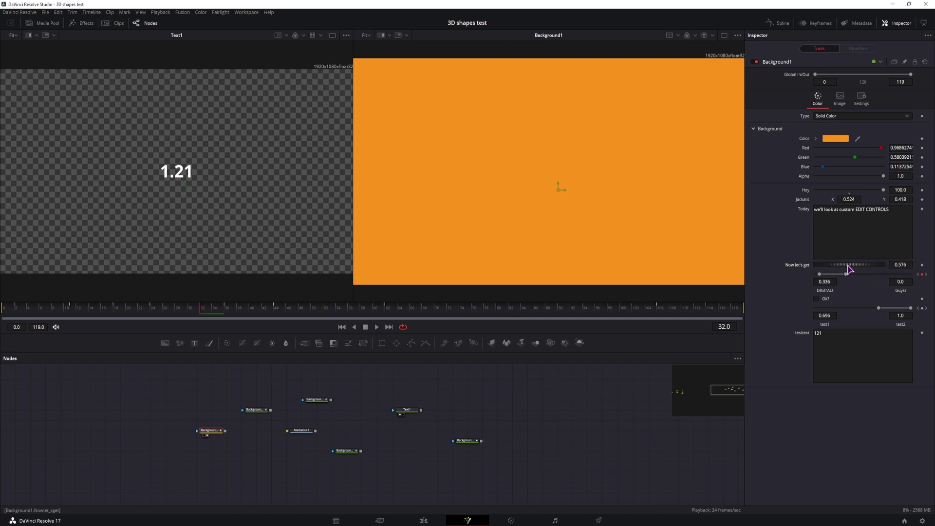